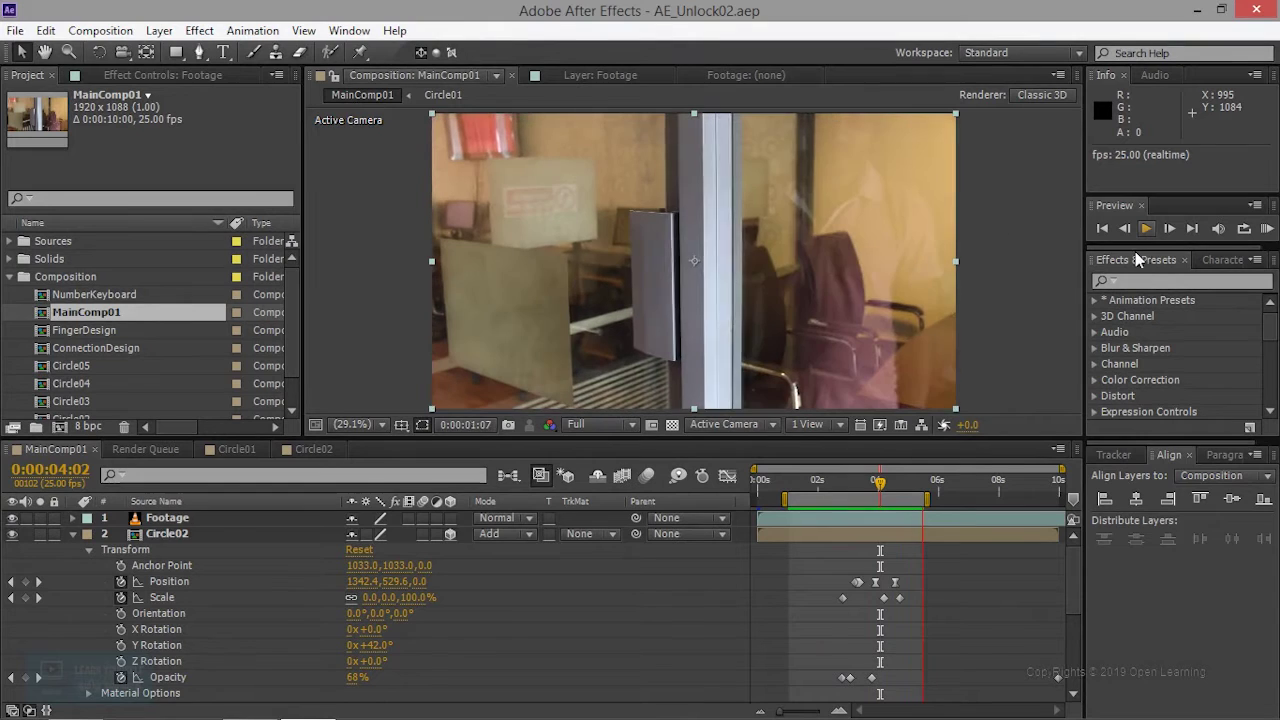
# - Stop the preview and add the Circle03 composition to MainComp01 above Circle02
pyautogui.press('space')
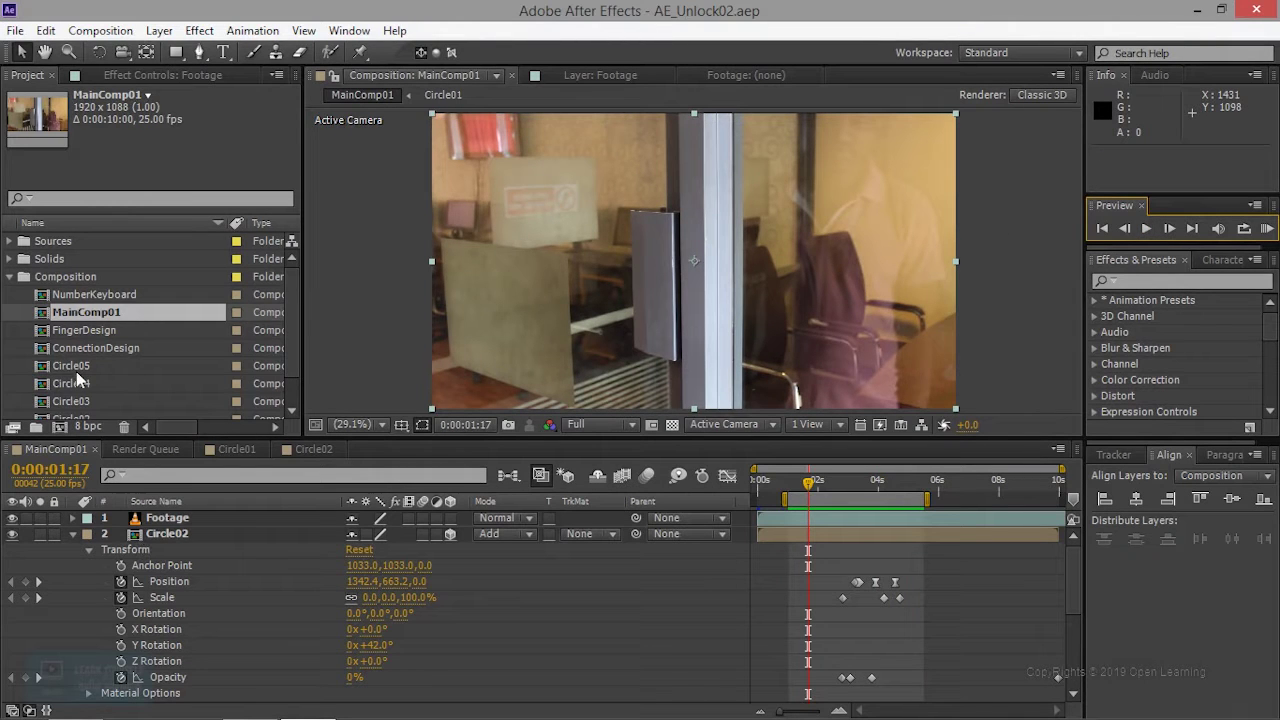
pyautogui.click(79, 367)
pyautogui.scroll(-2, 89, 393)
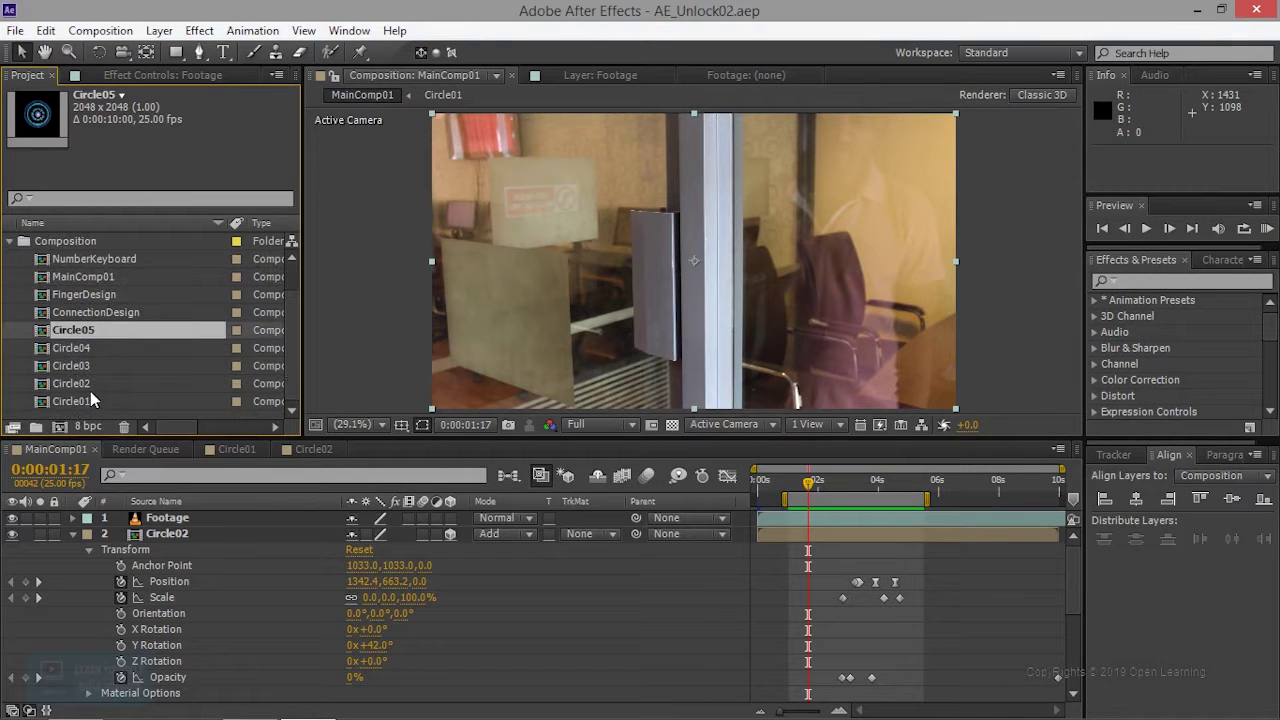
pyautogui.moveTo(80, 366); pyautogui.dragTo(134, 528)
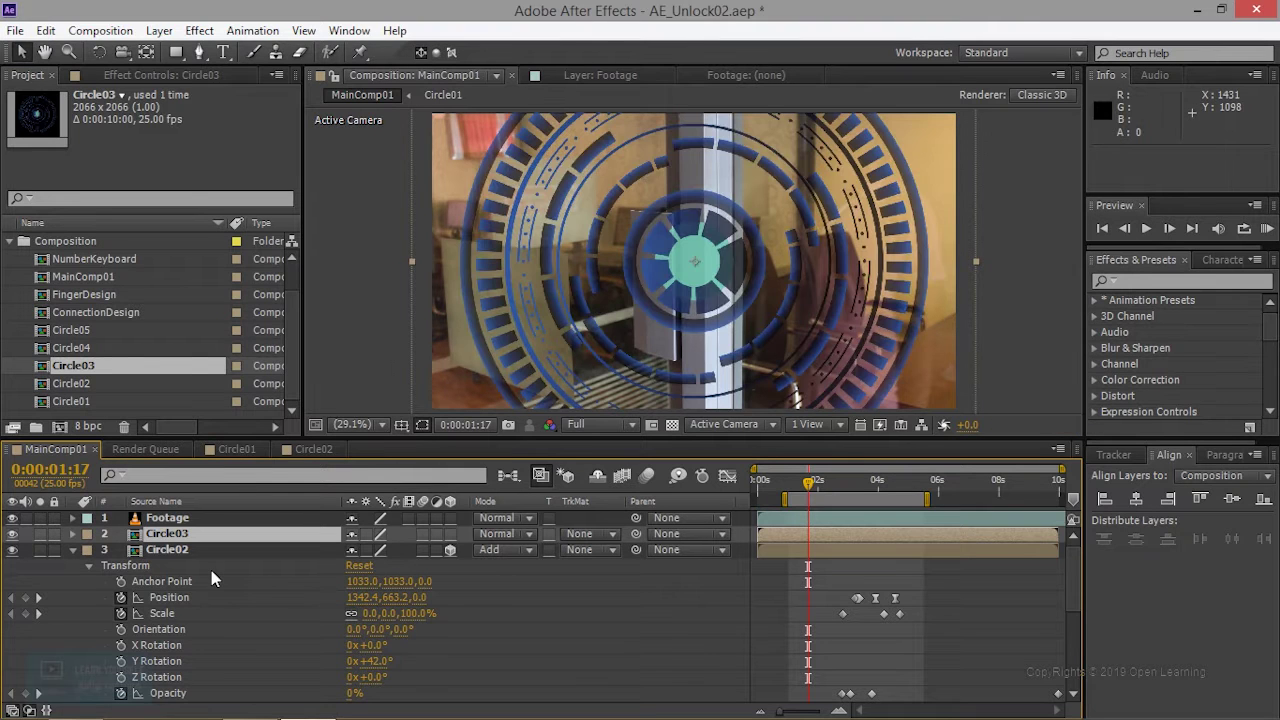
pyautogui.click(138, 566)
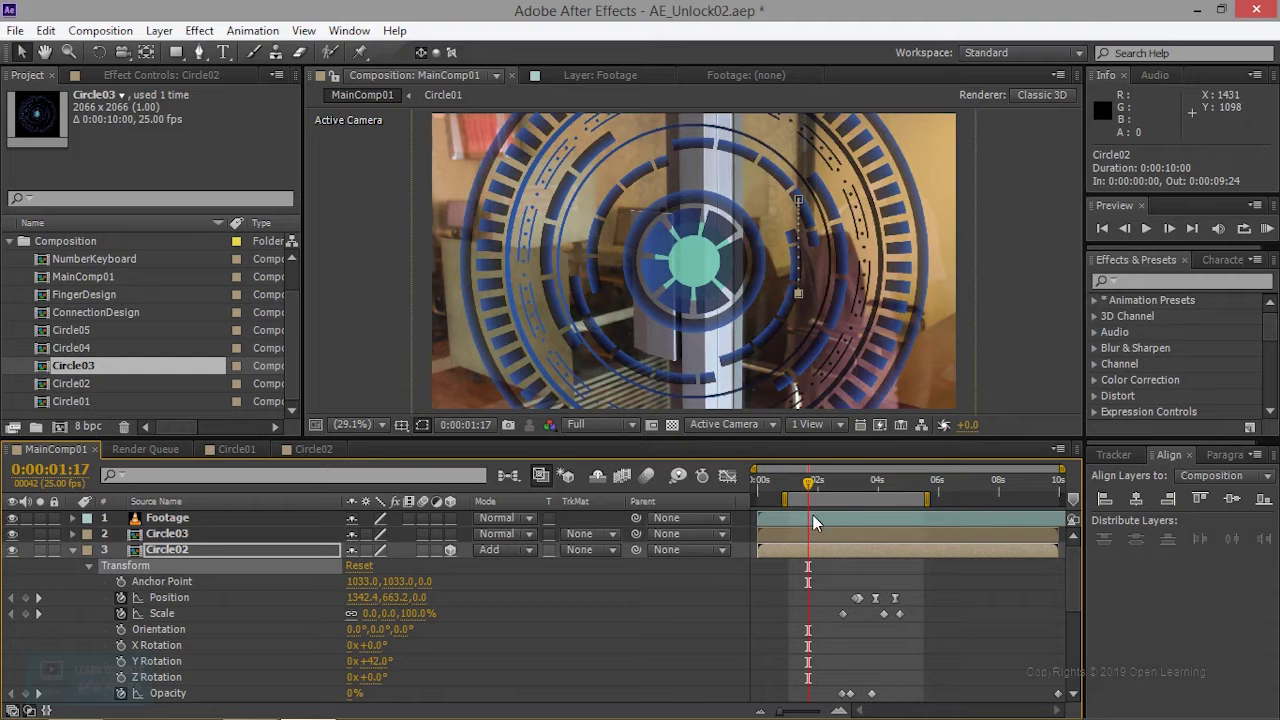
pyautogui.moveTo(808, 483); pyautogui.dragTo(744, 482)
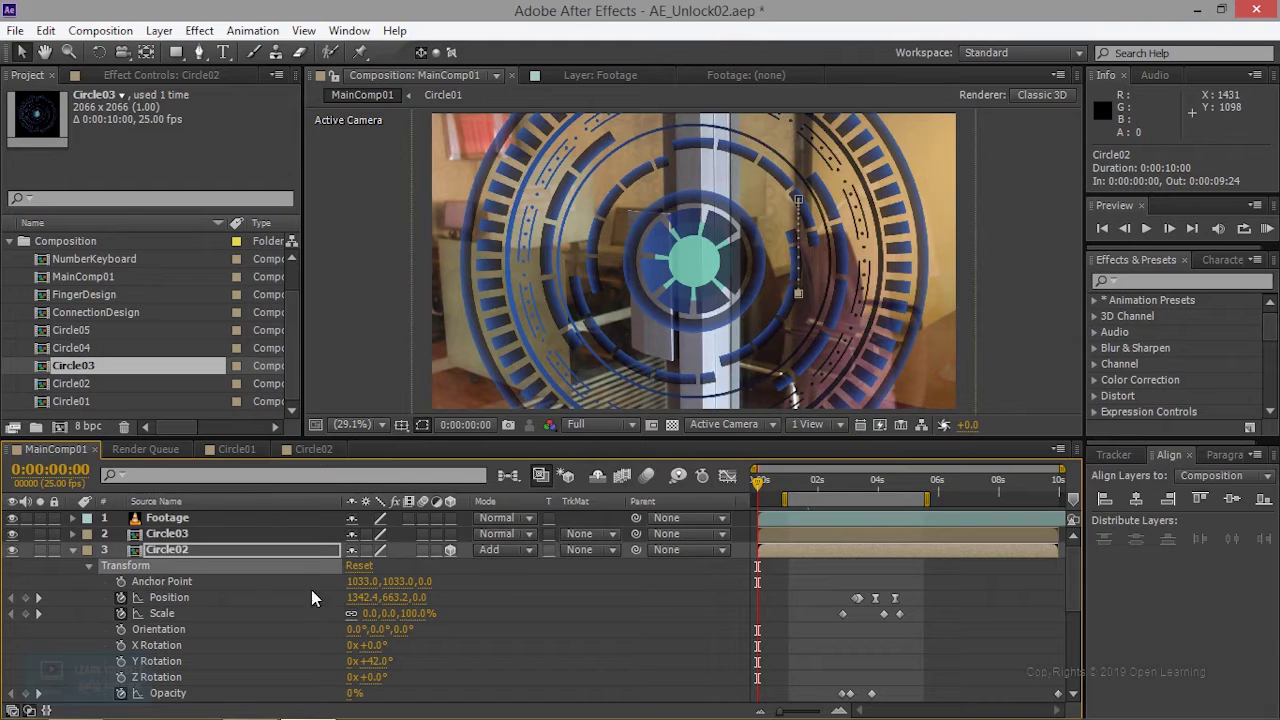
pyautogui.click(168, 536)
# - Paste the copied keyframes onto Circle03 and preview the result from about 0:00:01:20
pyautogui.press('Return')
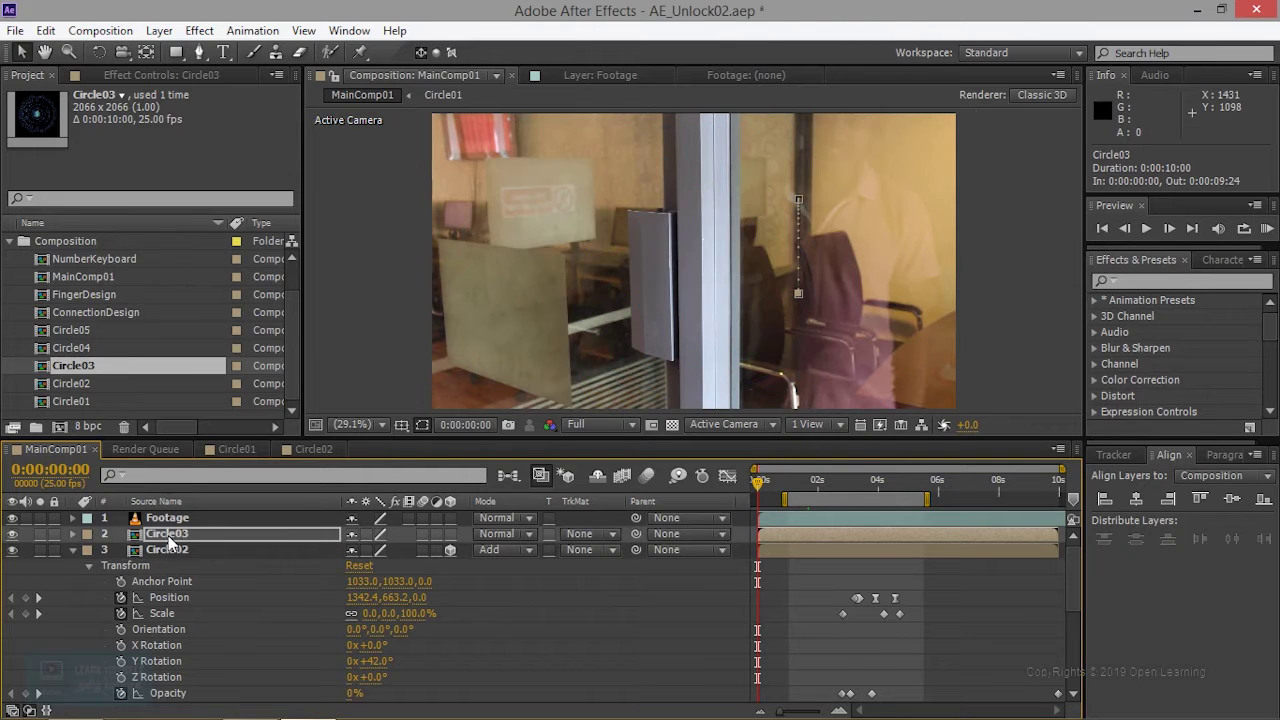
pyautogui.moveTo(758, 495)
pyautogui.mouseDown()
pyautogui.moveTo(814, 481)
pyautogui.moveTo(805, 487)
pyautogui.mouseUp()
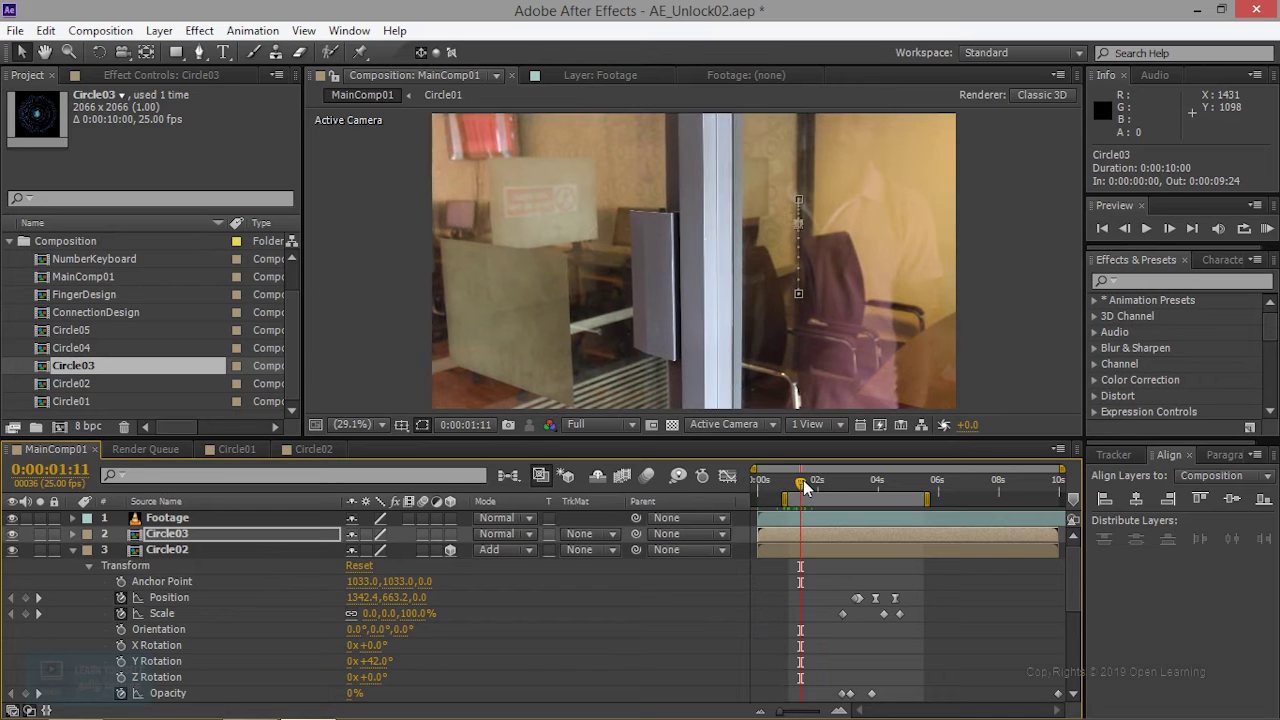
pyautogui.press('KP_0')
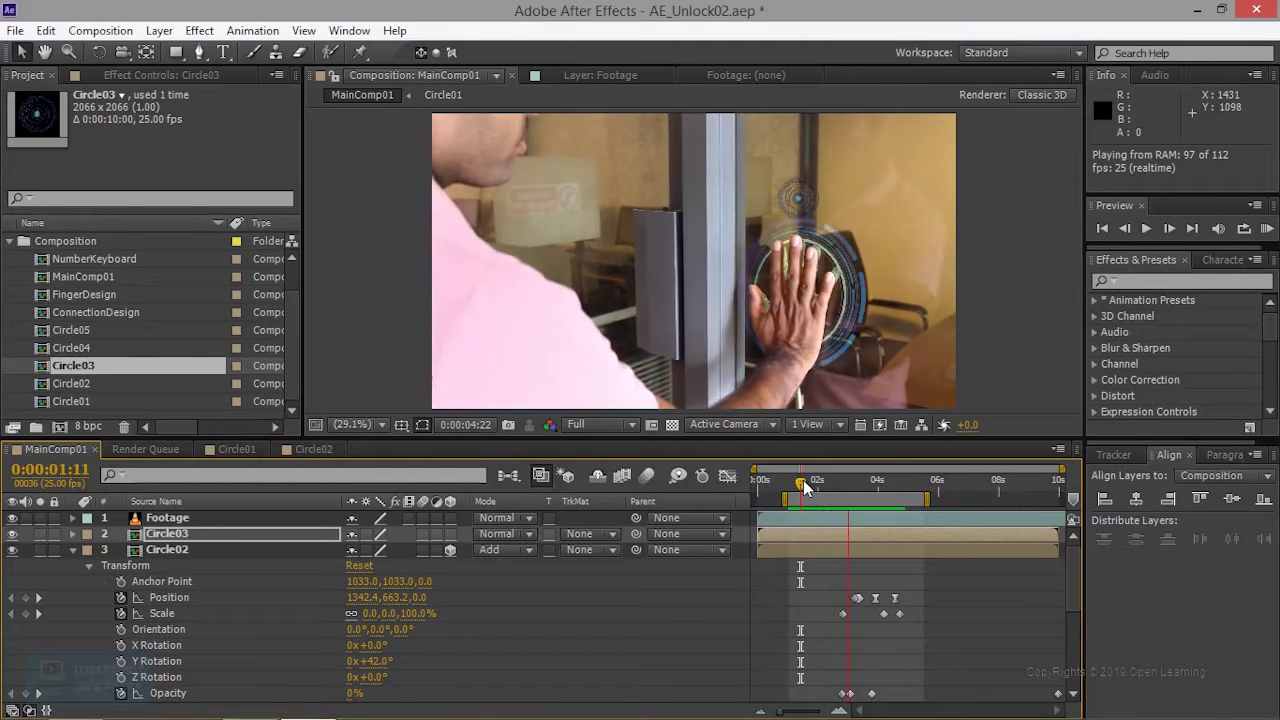
pyautogui.press('space')
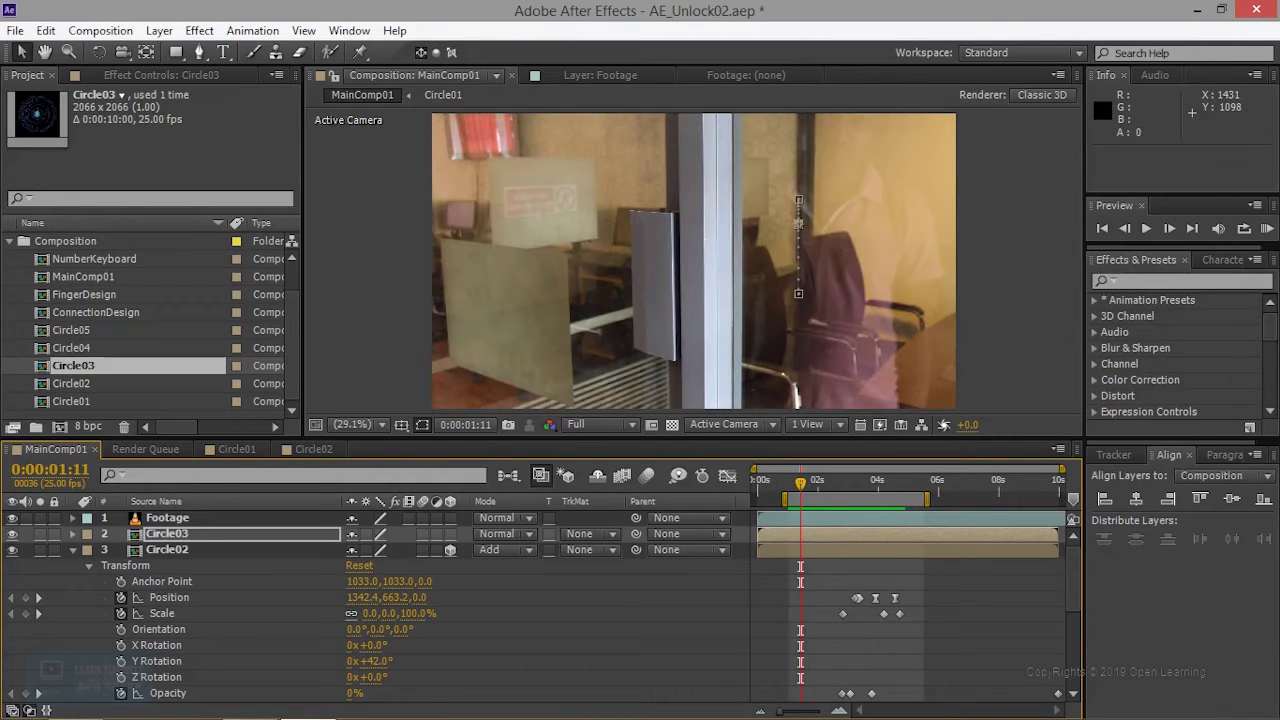
# - Inspect Circle03's Transform values, then undo the keyframe paste
pyautogui.click(73, 535)
pyautogui.click(87, 550)
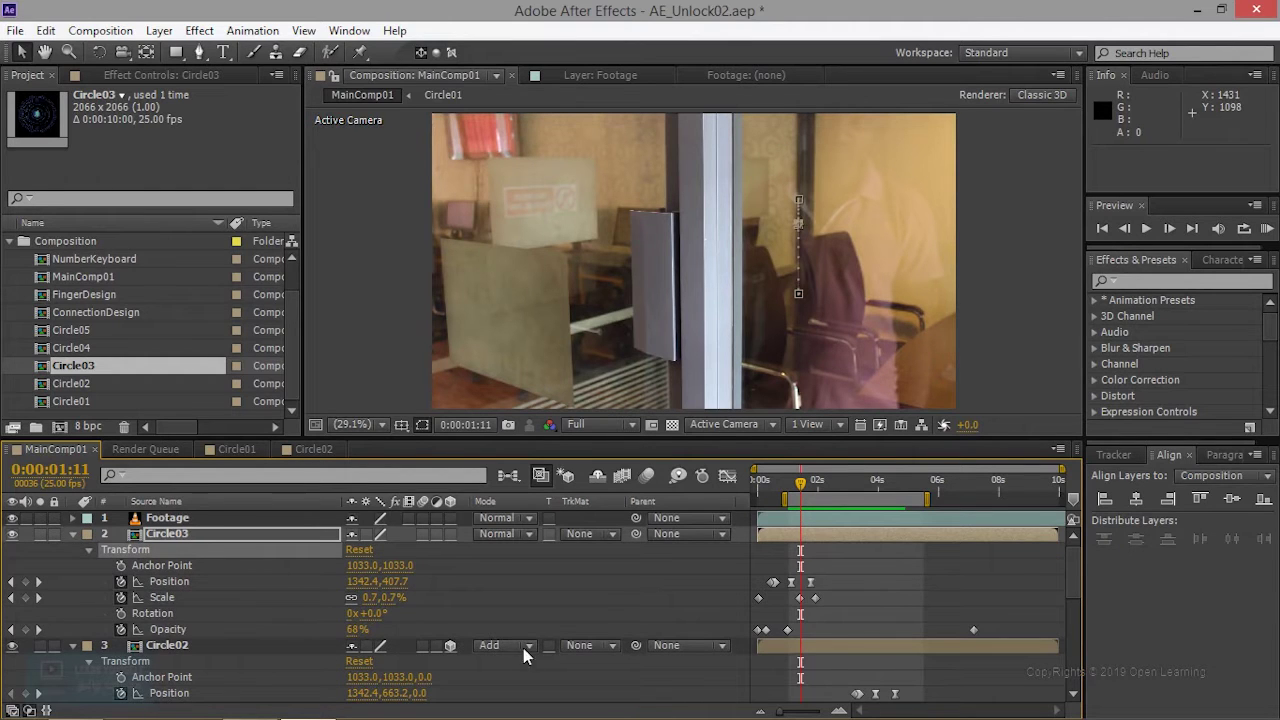
pyautogui.scroll(-2, 841, 650)
pyautogui.scroll(-2, 841, 652)
pyautogui.scroll(-1, 840, 658)
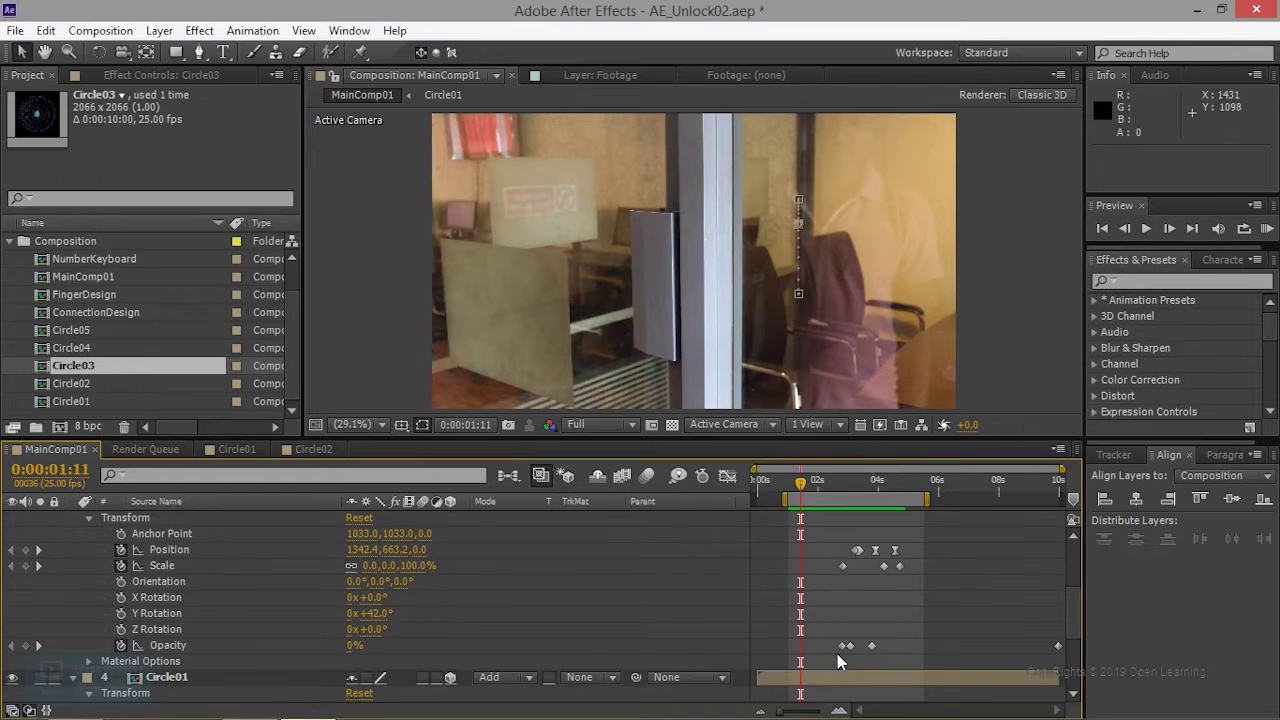
pyautogui.scroll(3, 842, 655)
pyautogui.scroll(2, 840, 660)
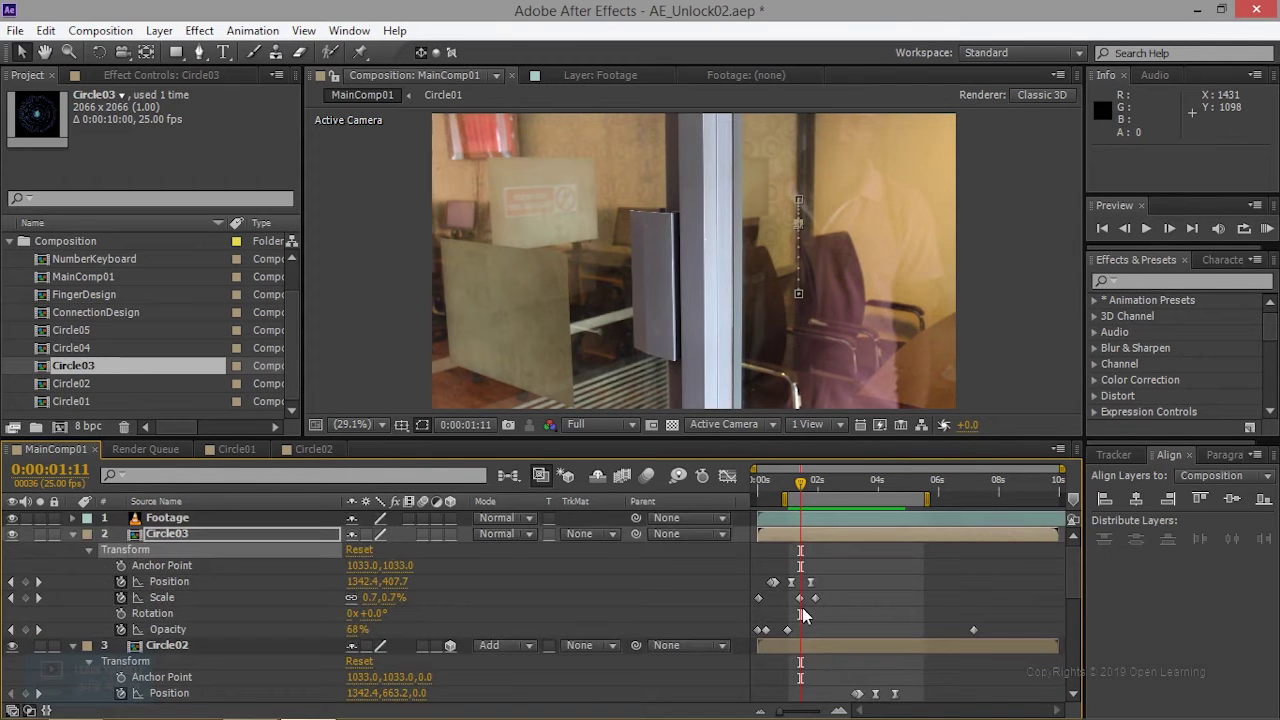
pyautogui.hotkey('ctrl', 'z')
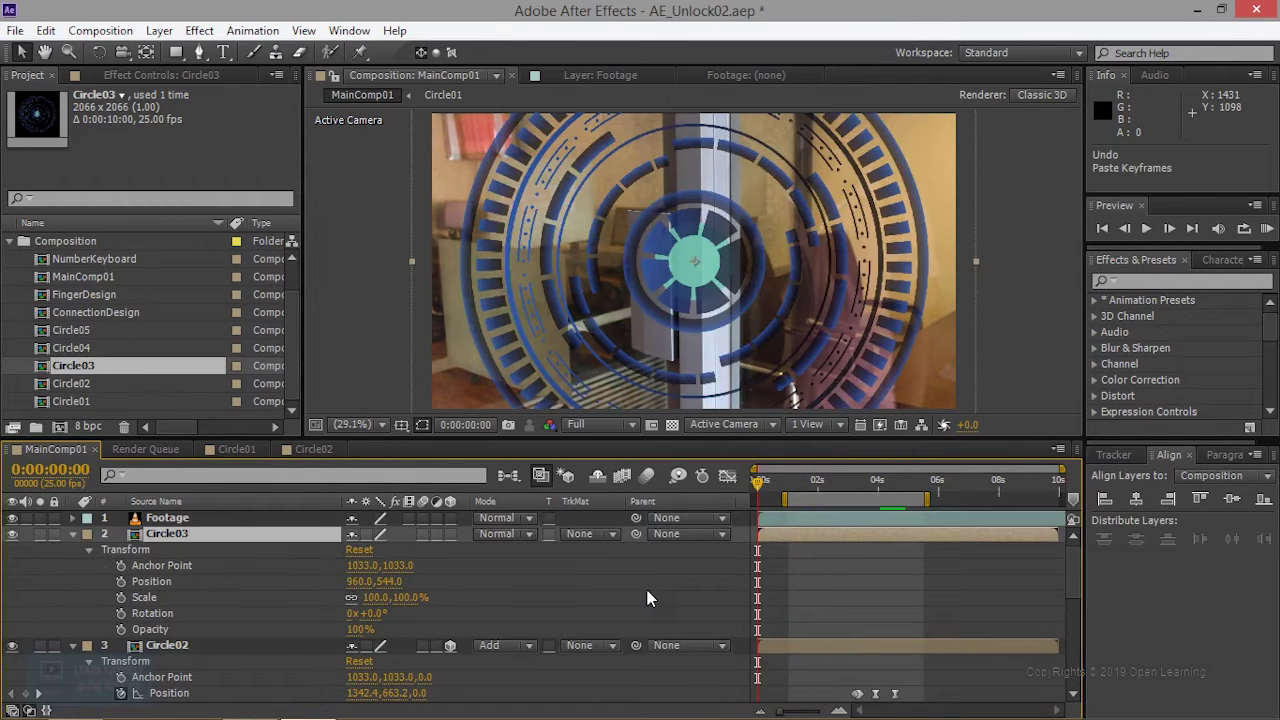
# - Scroll through the Circle02 and Circle01 keyframes in the timeline
pyautogui.scroll(-1, 851, 626)
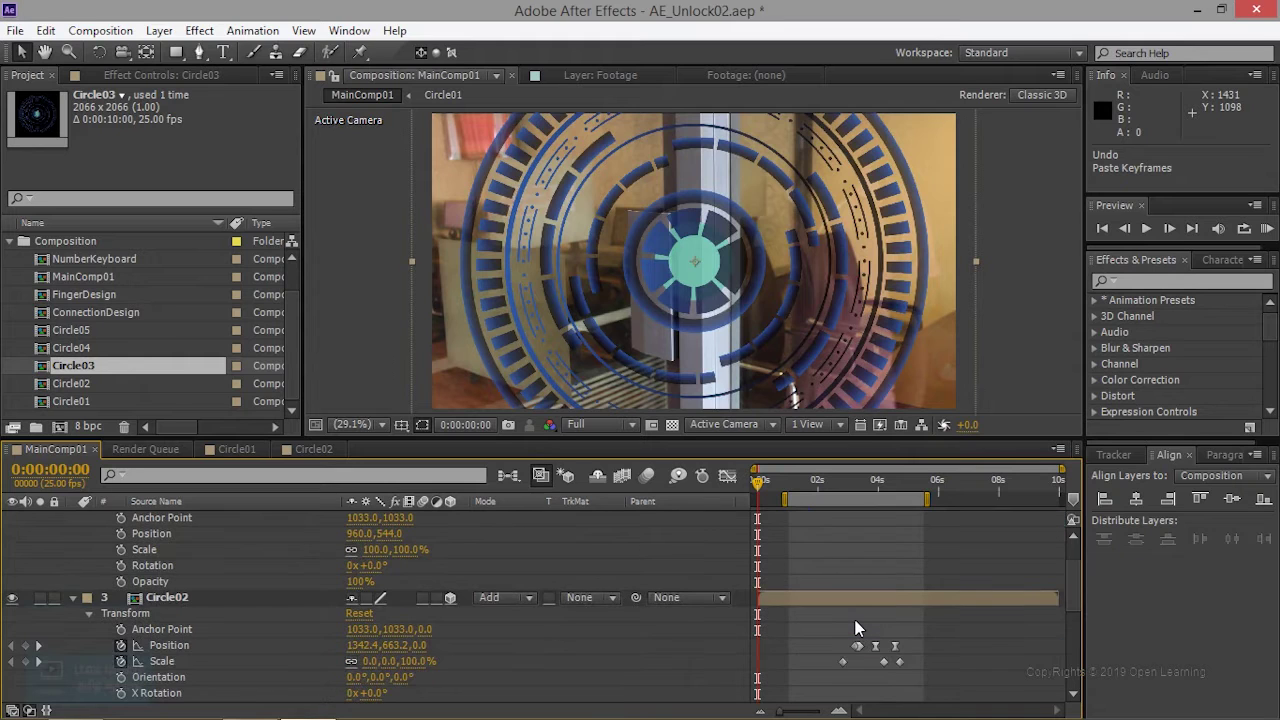
pyautogui.scroll(-1, 856, 628)
pyautogui.scroll(-1, 850, 635)
pyautogui.scroll(-2, 847, 638)
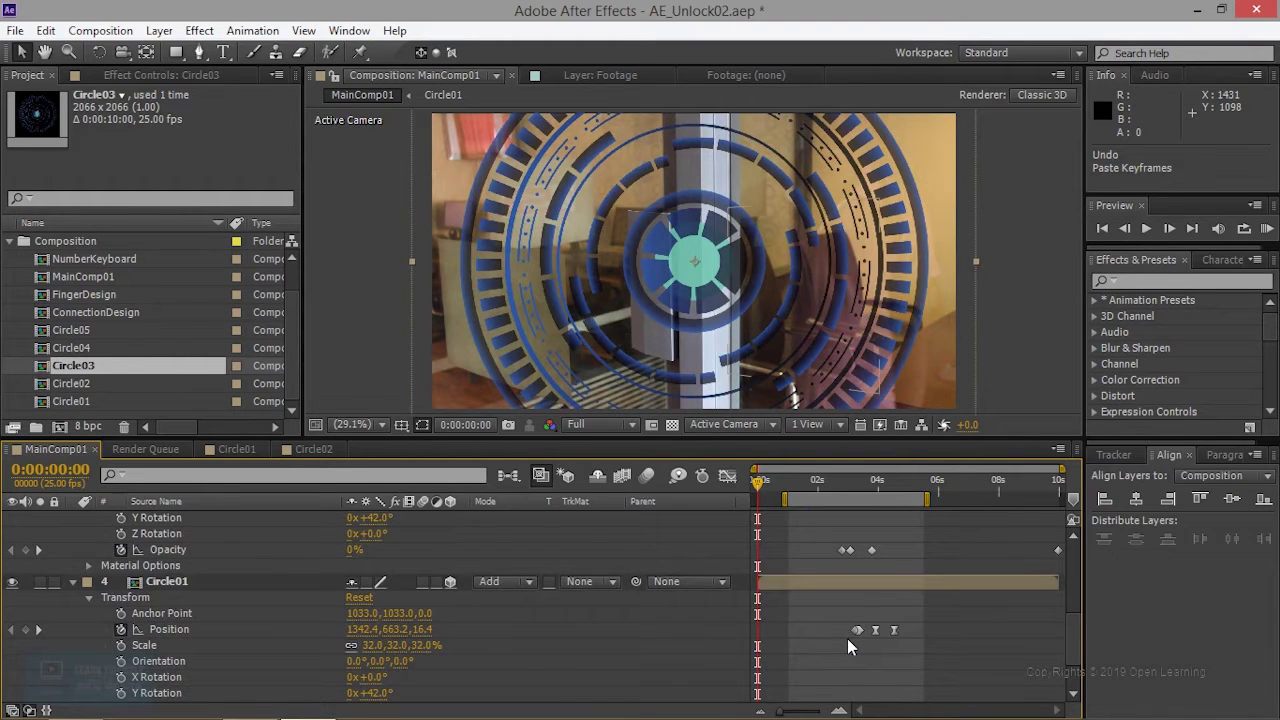
pyautogui.scroll(-1, 847, 640)
pyautogui.scroll(-1, 847, 638)
pyautogui.scroll(5, 847, 638)
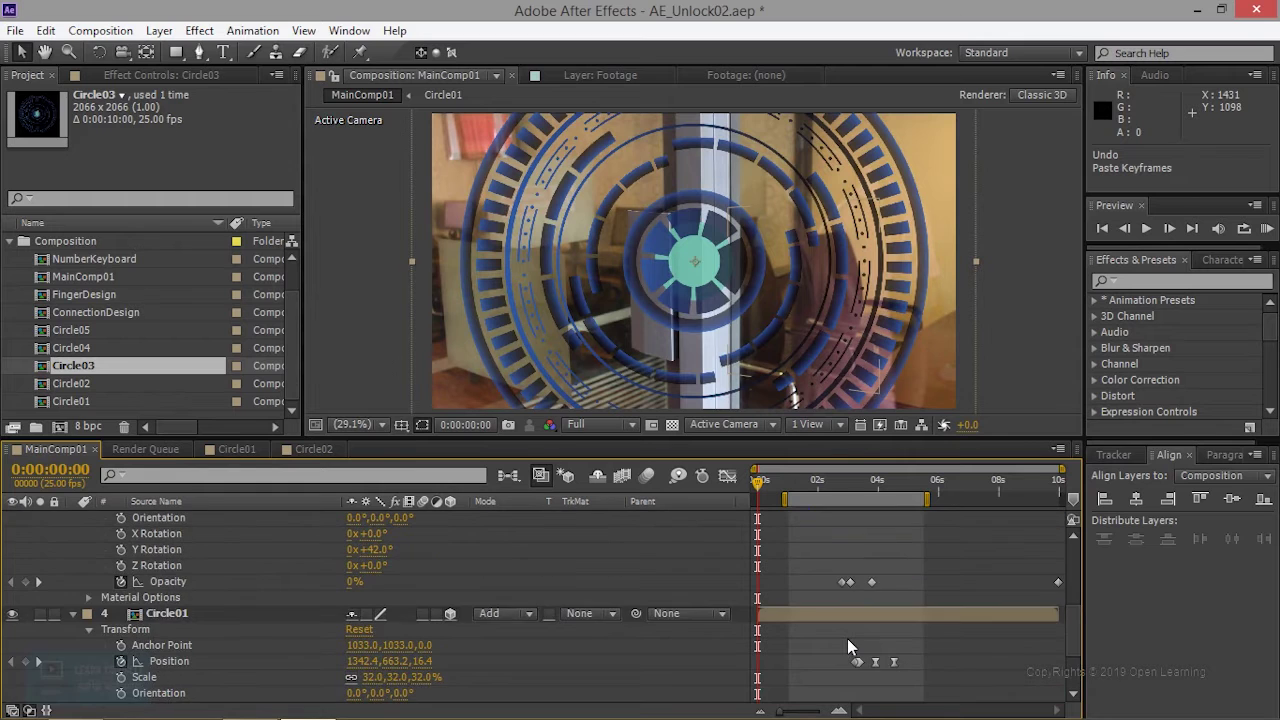
pyautogui.scroll(2, 847, 638)
pyautogui.scroll(1, 847, 638)
pyautogui.scroll(-1, 847, 638)
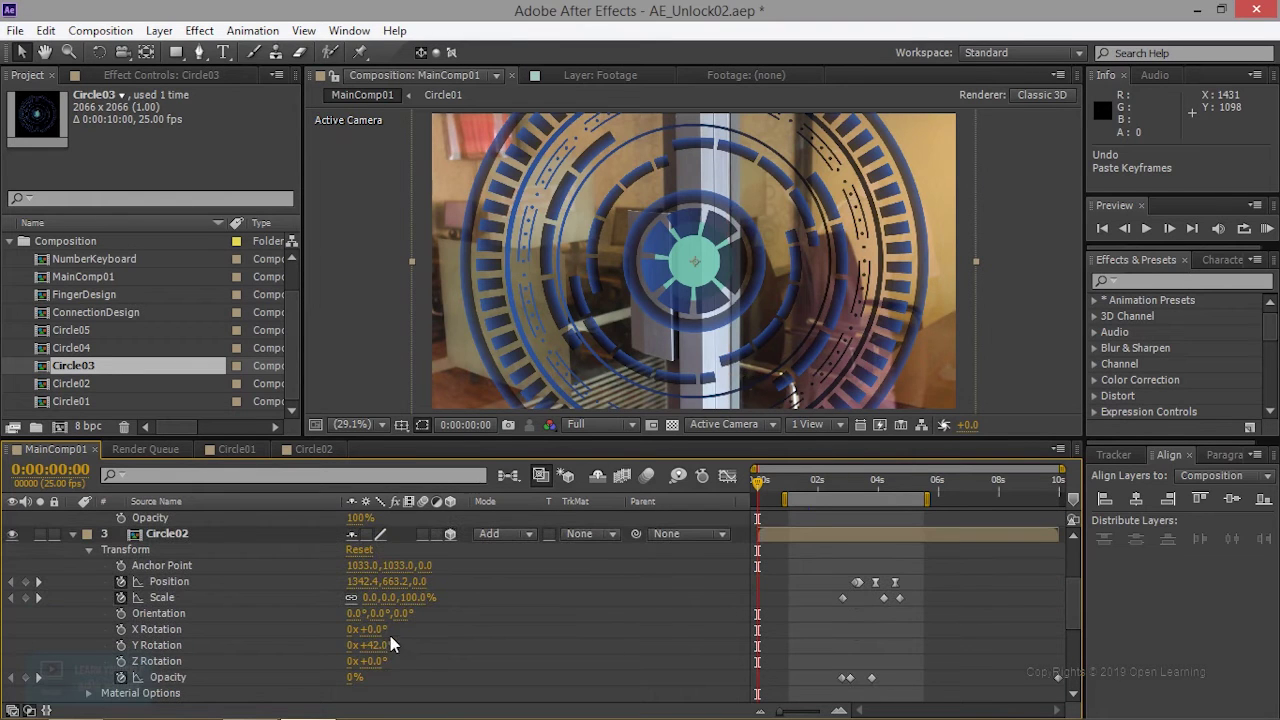
# - Move the current time to 0:00:02:21 and select Circle03's Transform group
pyautogui.click(879, 480)
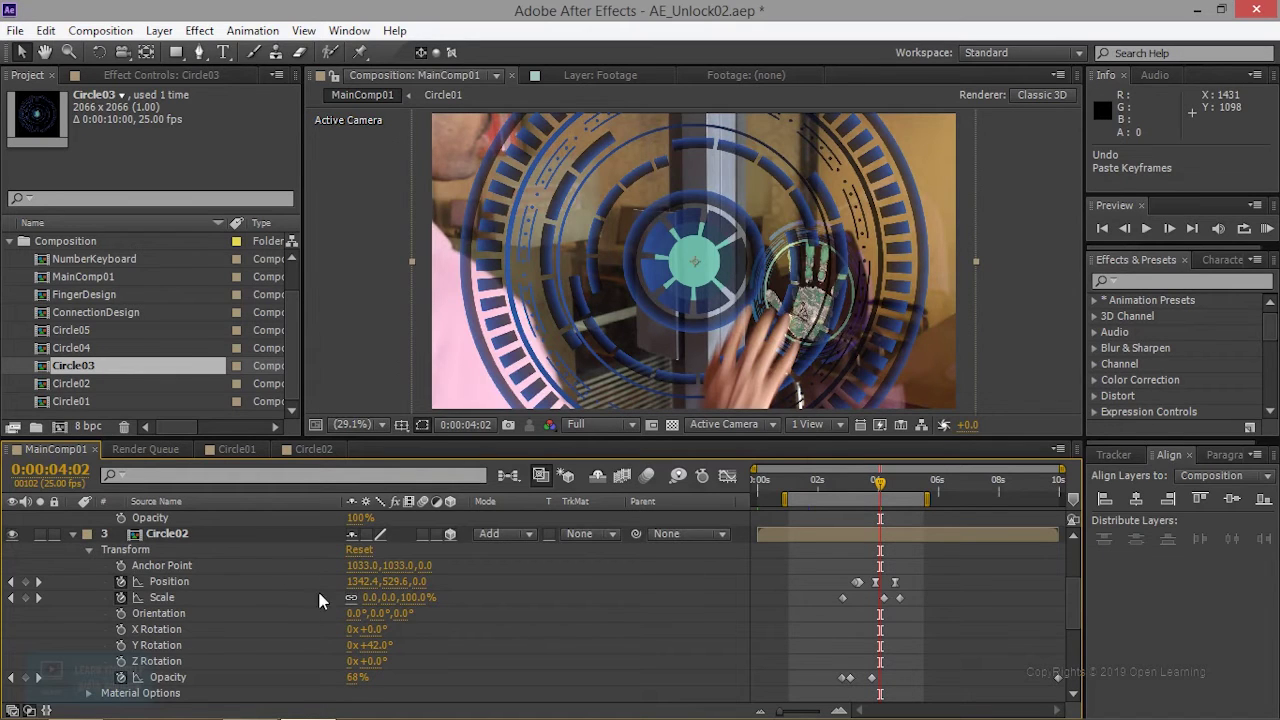
pyautogui.moveTo(879, 480); pyautogui.dragTo(840, 482)
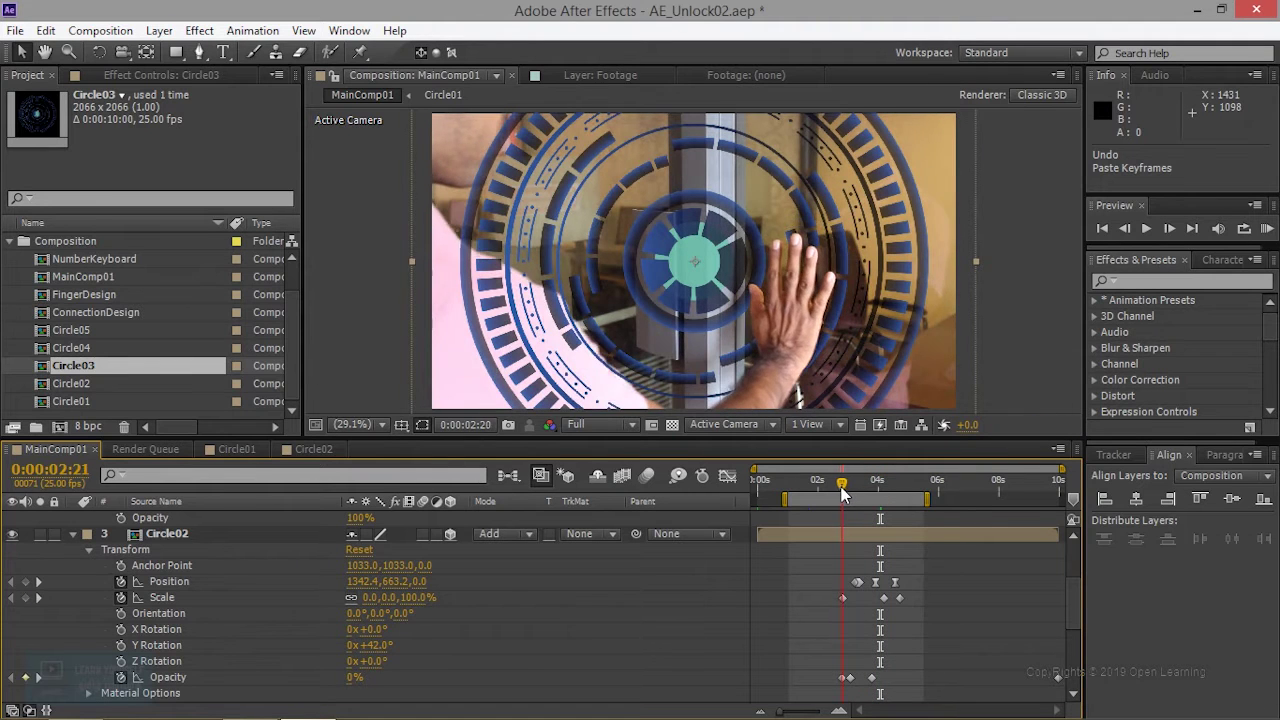
pyautogui.moveTo(840, 490); pyautogui.dragTo(843, 490)
pyautogui.scroll(3, 264, 604)
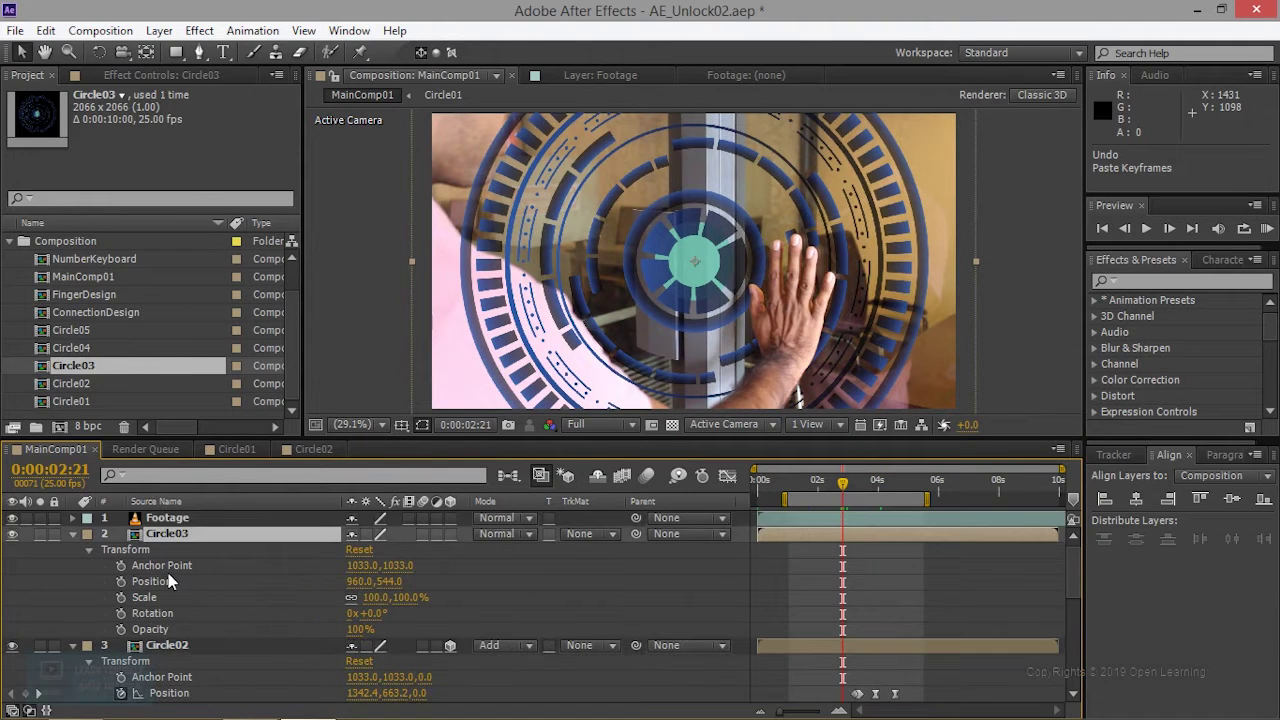
pyautogui.click(131, 549)
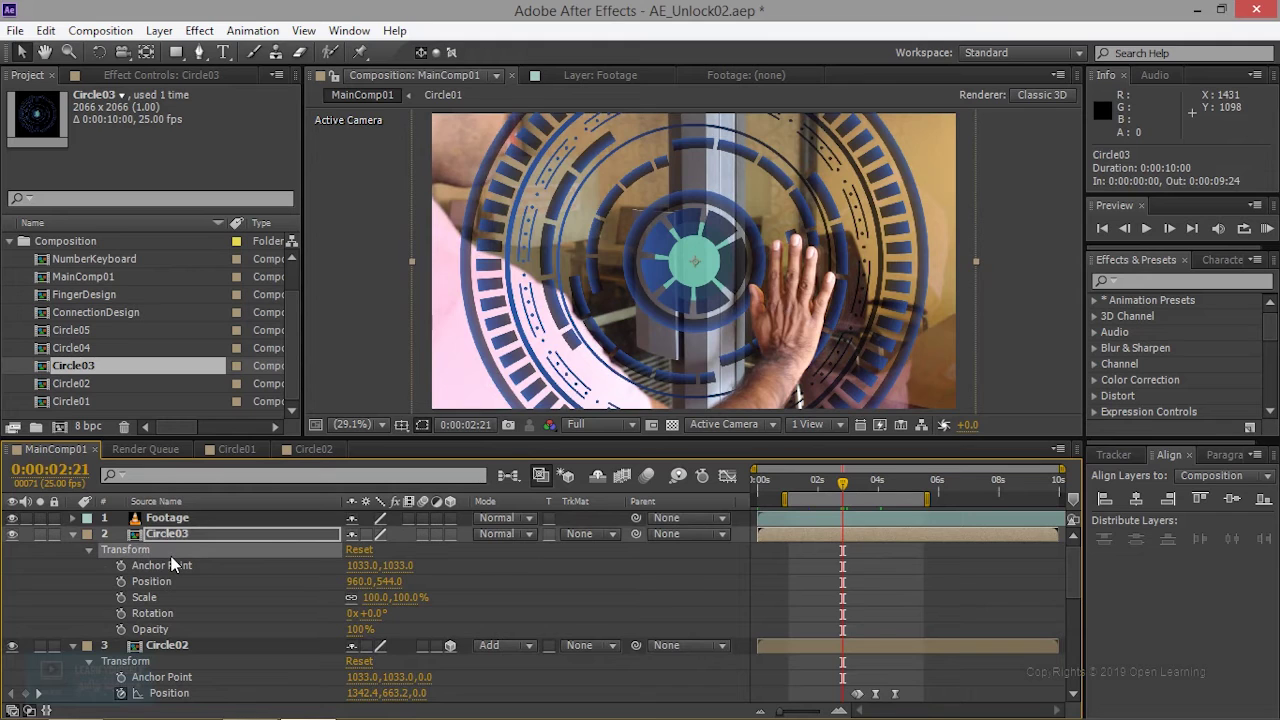
# - Paste the keyframes onto Circle03 at 0:00:02:21, preview the rings, and scrub to 0:00:04:17
pyautogui.hotkey('ctrl', 'v')
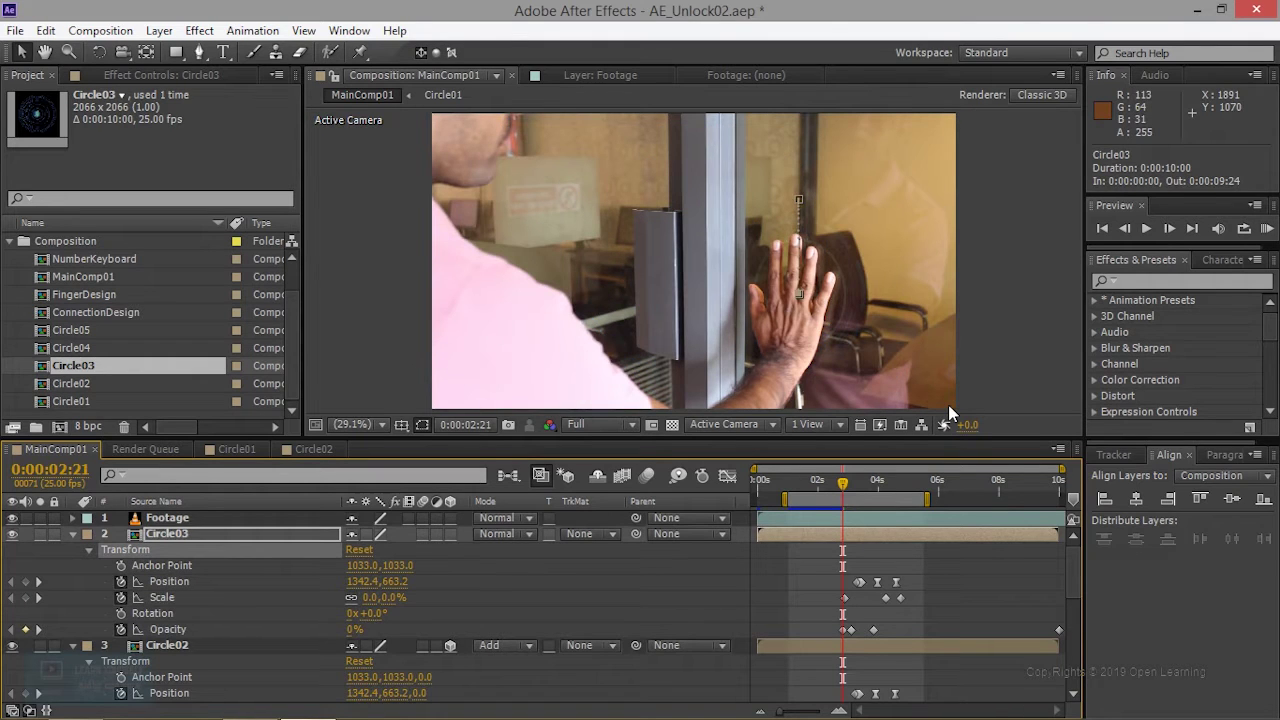
pyautogui.press('KP_0')
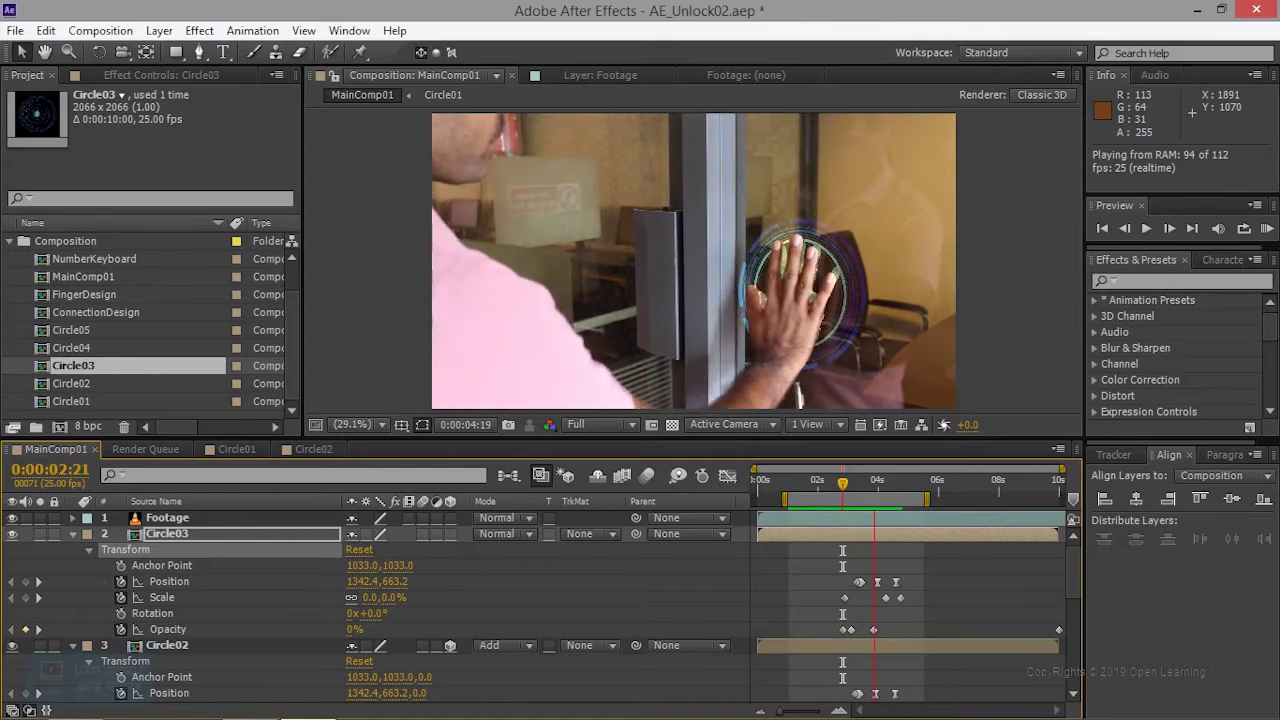
pyautogui.press('space')
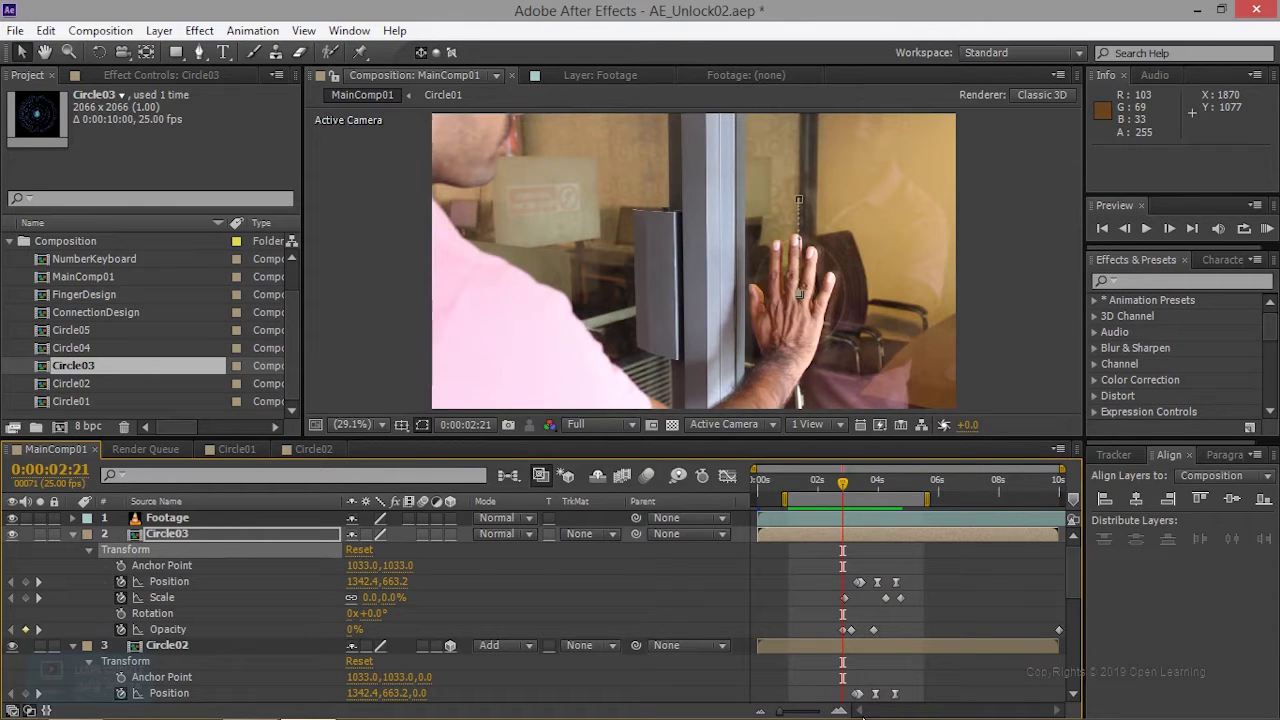
pyautogui.moveTo(843, 479); pyautogui.dragTo(892, 479)
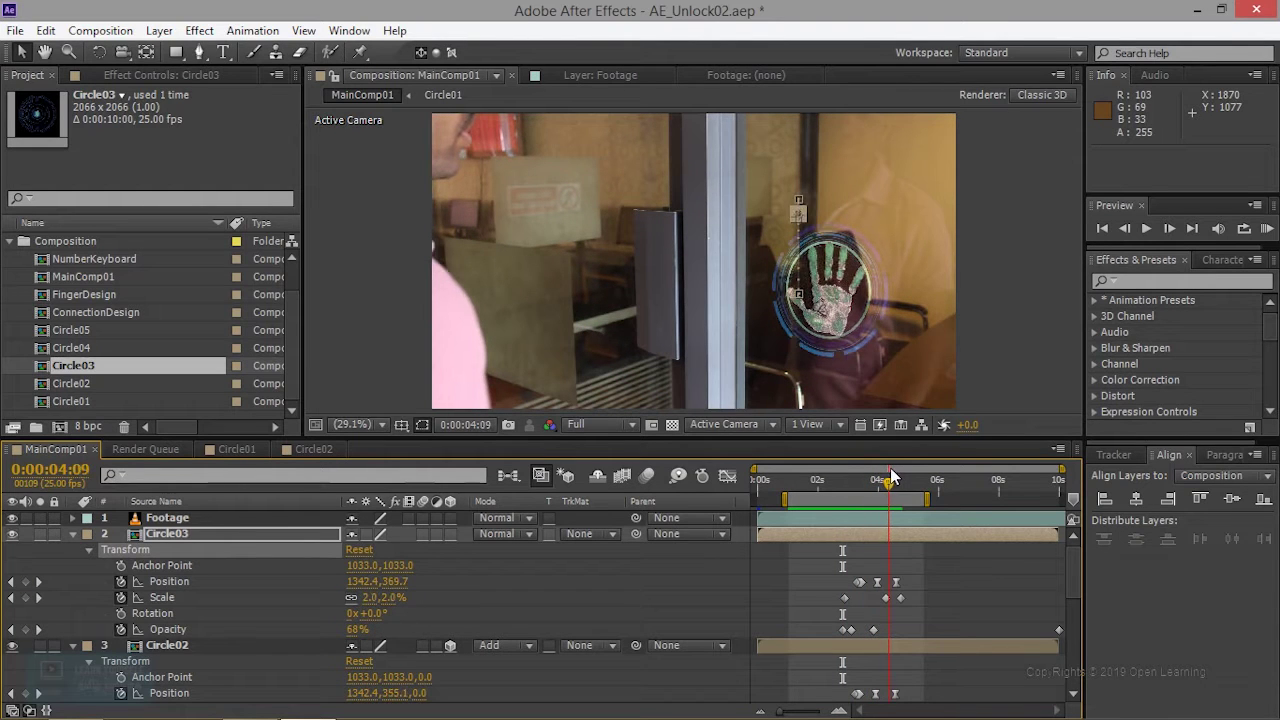
pyautogui.moveTo(892, 479); pyautogui.dragTo(902, 472)
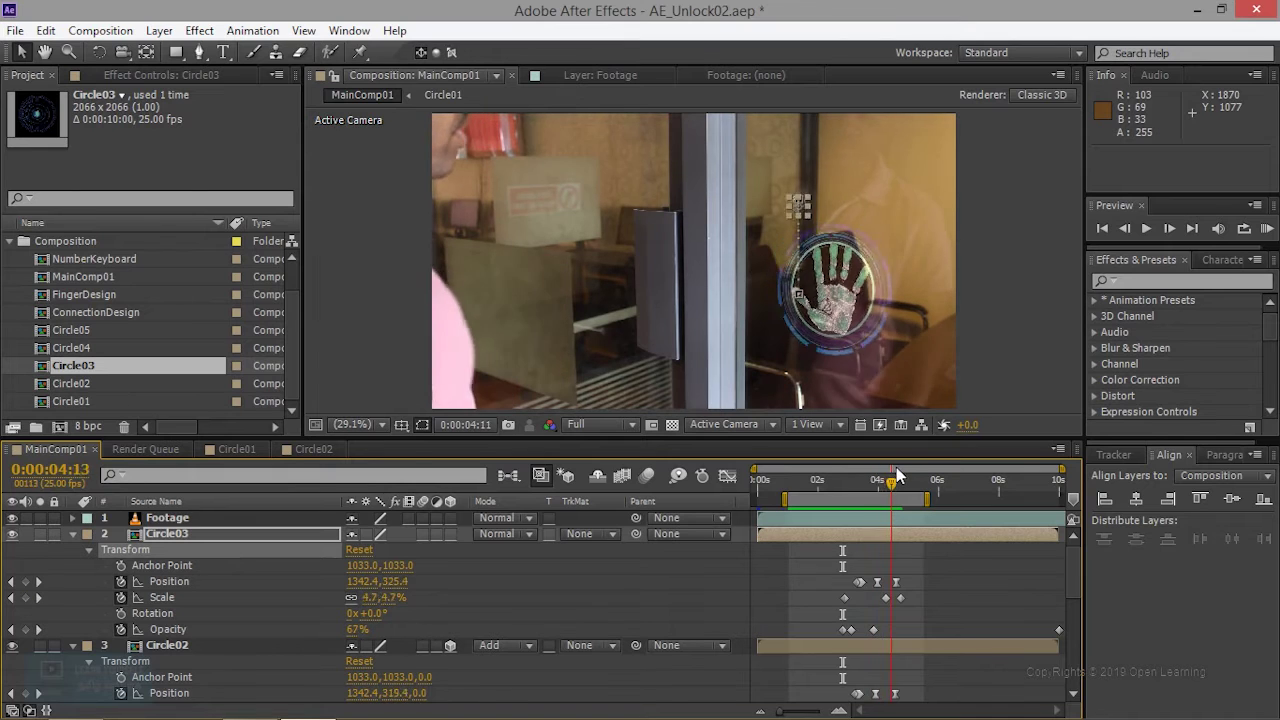
pyautogui.press('pageup')
pyautogui.press('pageup')
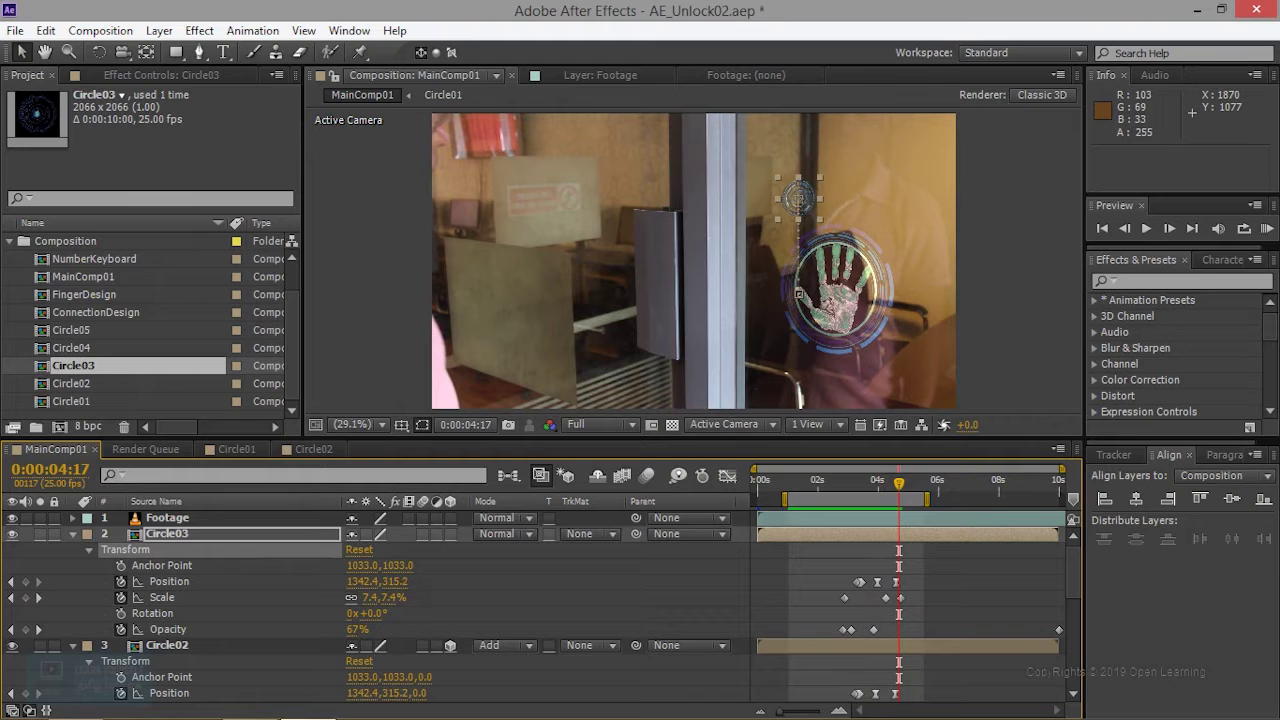
# - Shift Circle03's small circle to the right and make Circle03 a 3D layer
pyautogui.moveTo(392, 581); pyautogui.dragTo(410, 581)
pyautogui.hotkey('ctrl', 'z')
pyautogui.moveTo(360, 581); pyautogui.dragTo(430, 581)
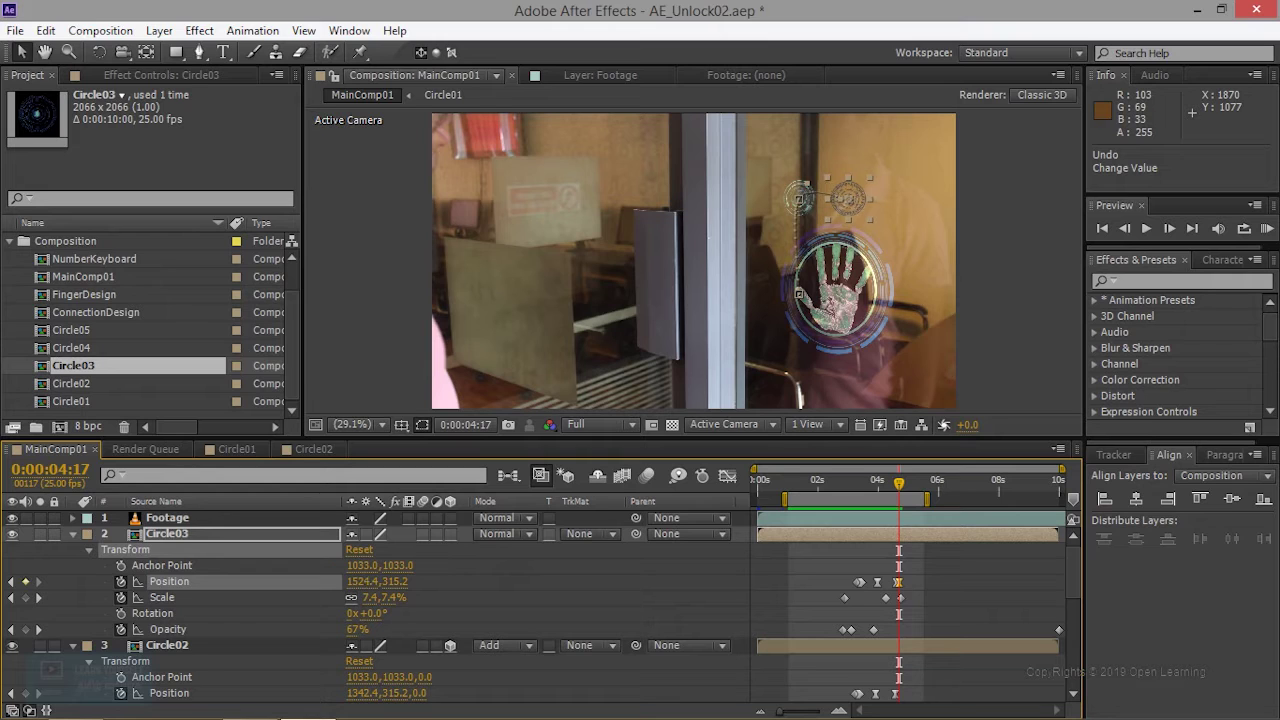
pyautogui.click(450, 534)
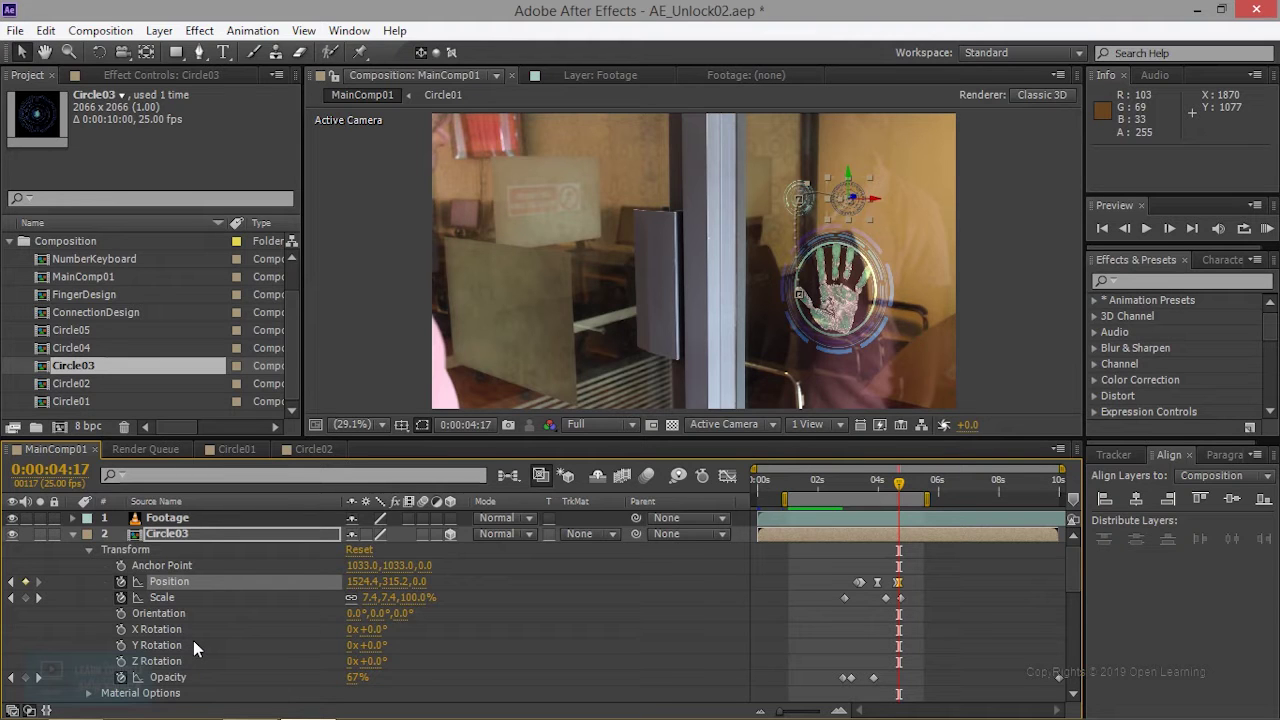
# - Check Circle03's last Scale keyframe at 0:00:04:19, which reaches 8.8%
pyautogui.scroll(-3, 193, 640)
pyautogui.scroll(-3, 193, 640)
pyautogui.scroll(-3, 193, 640)
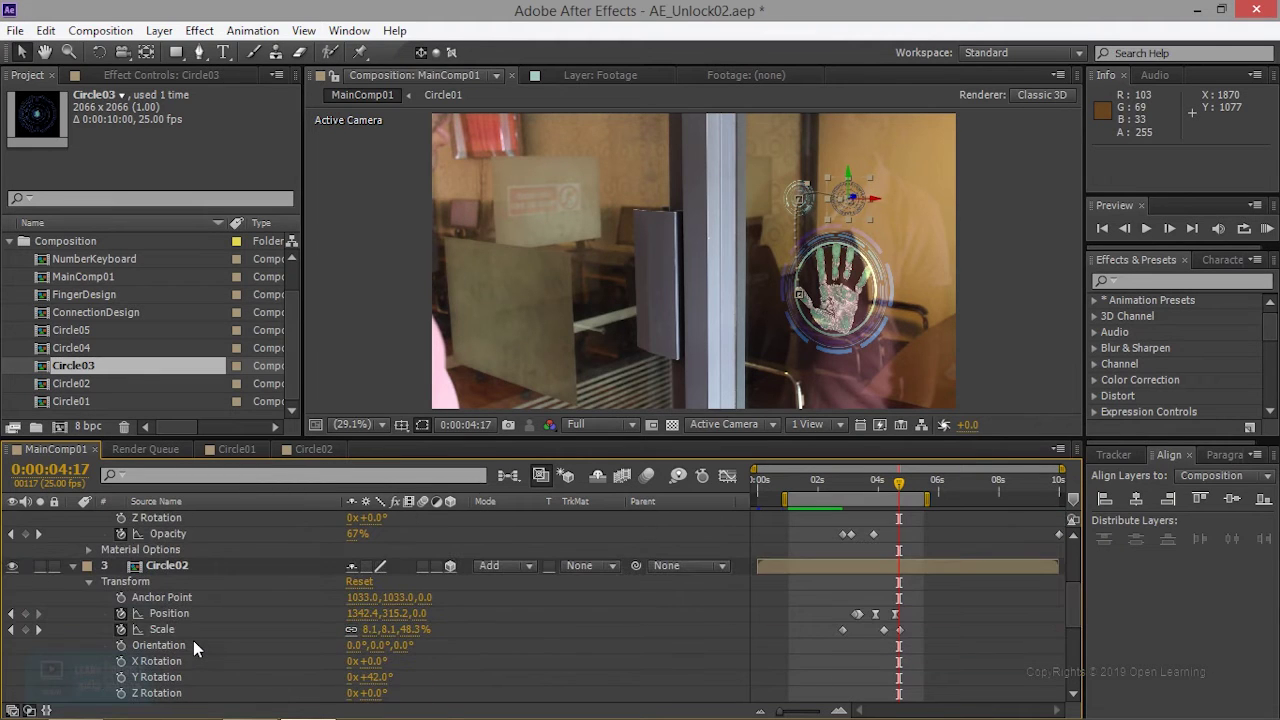
pyautogui.scroll(-1, 193, 640)
pyautogui.scroll(1, 193, 640)
pyautogui.scroll(1, 193, 640)
pyautogui.scroll(2, 193, 640)
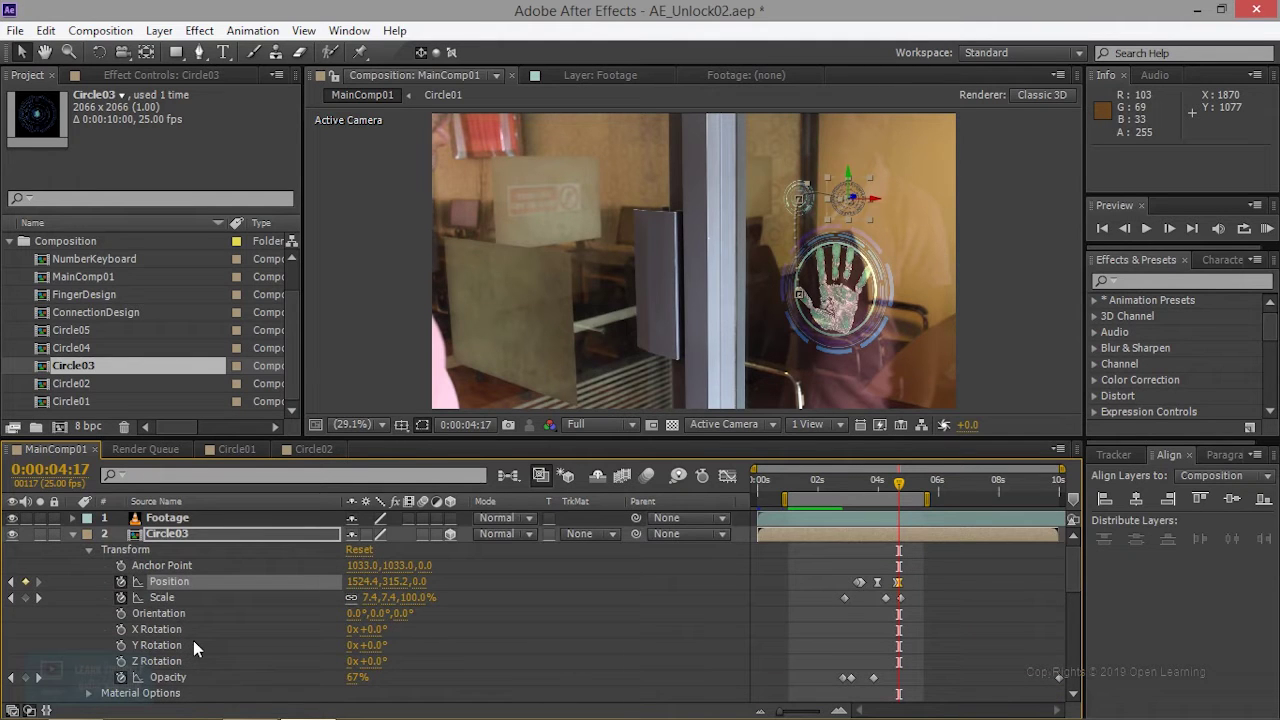
pyautogui.click(900, 600)
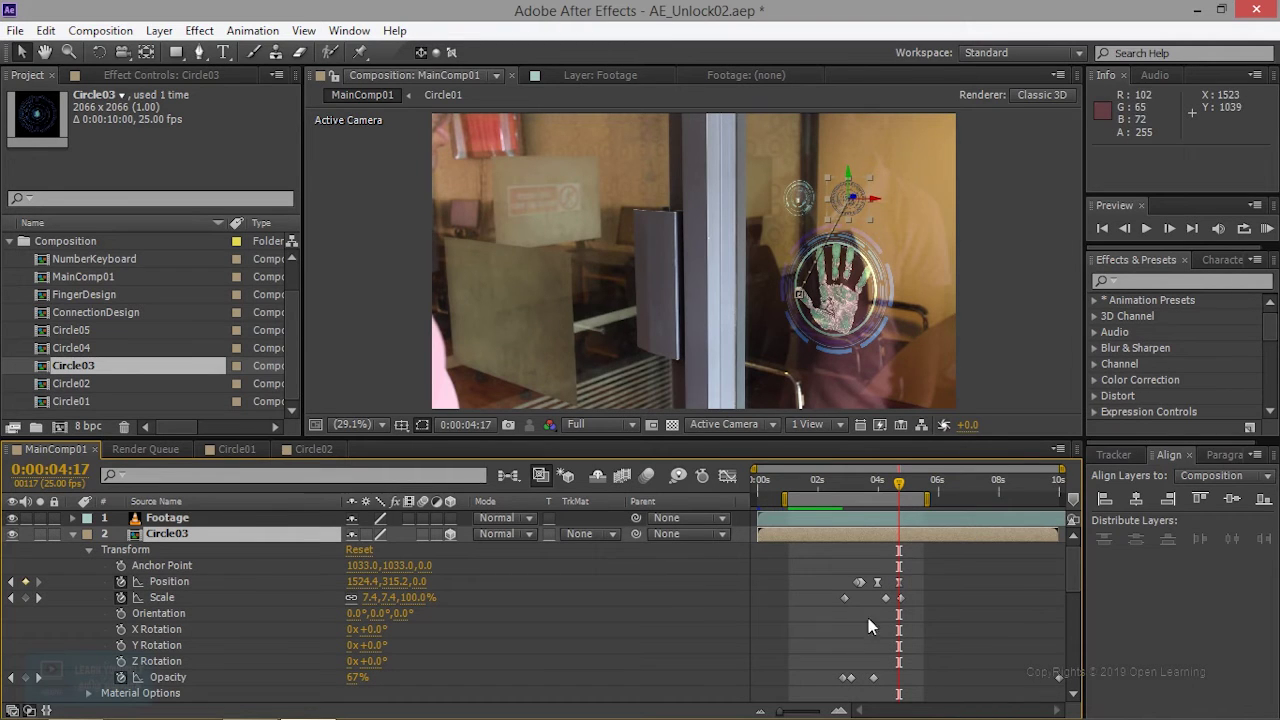
# - At 0:00:04:20, scale Circle03 up to 11% and move it up-right to 1548.5, 277.4
pyautogui.moveTo(899, 484)
pyautogui.mouseDown()
pyautogui.moveTo(908, 490)
pyautogui.moveTo(876, 500)
pyautogui.moveTo(904, 500)
pyautogui.mouseUp()
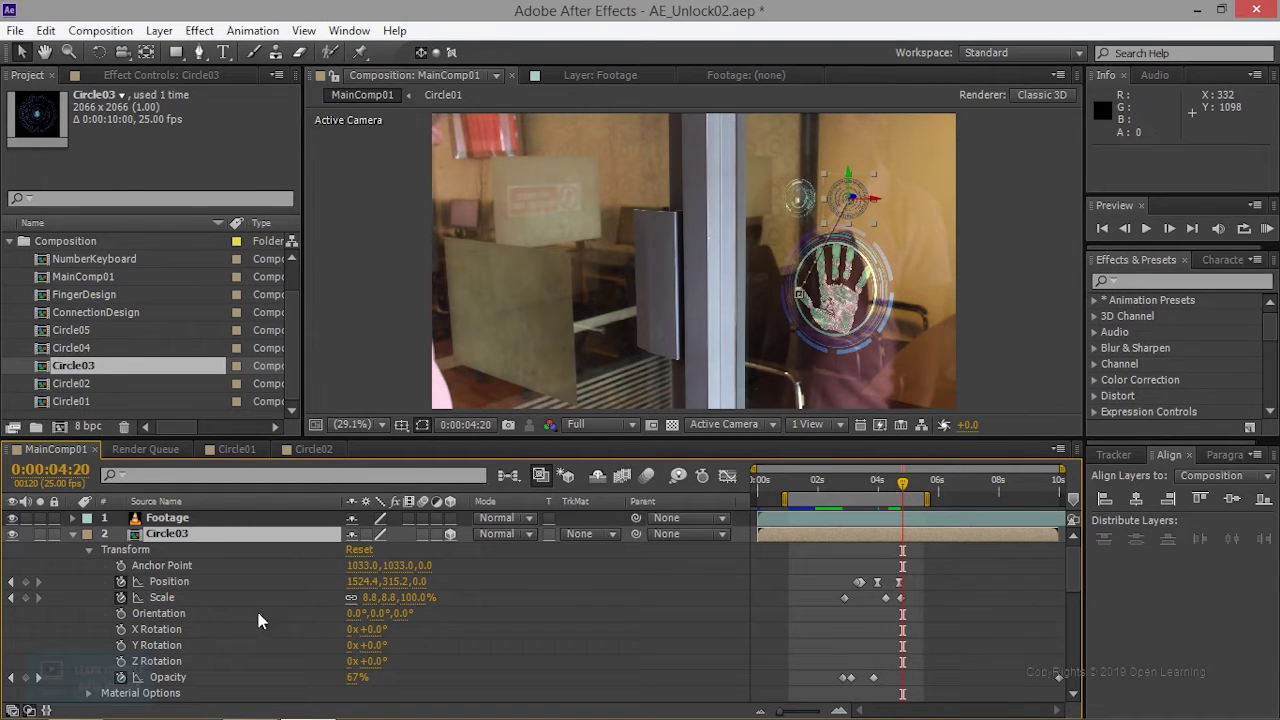
pyautogui.click(901, 600)
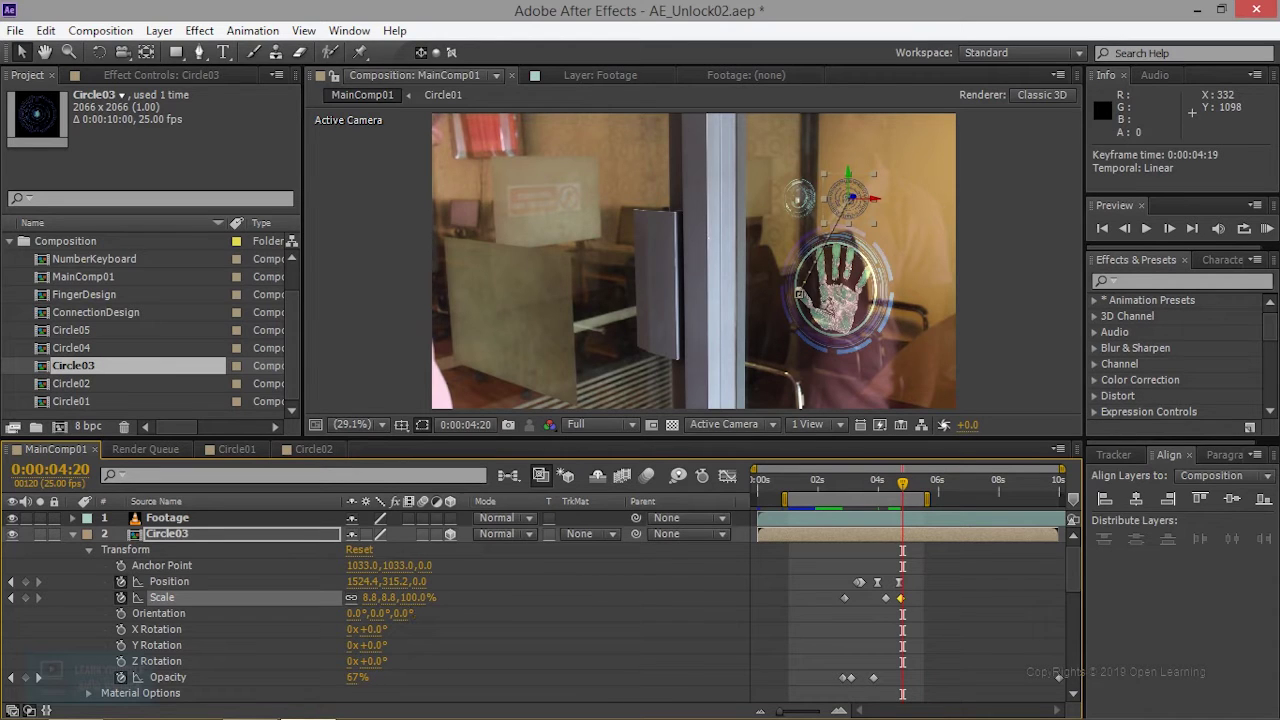
pyautogui.moveTo(372, 598); pyautogui.dragTo(412, 598)
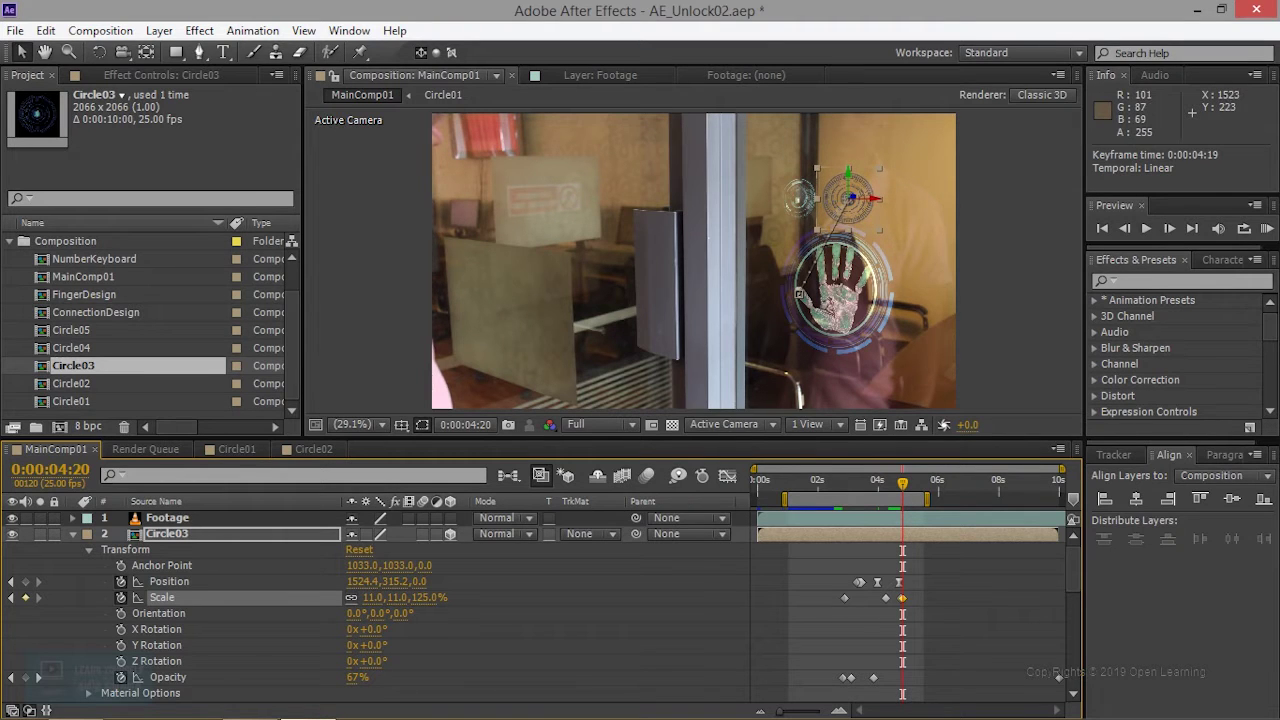
pyautogui.moveTo(848, 180); pyautogui.dragTo(848, 170)
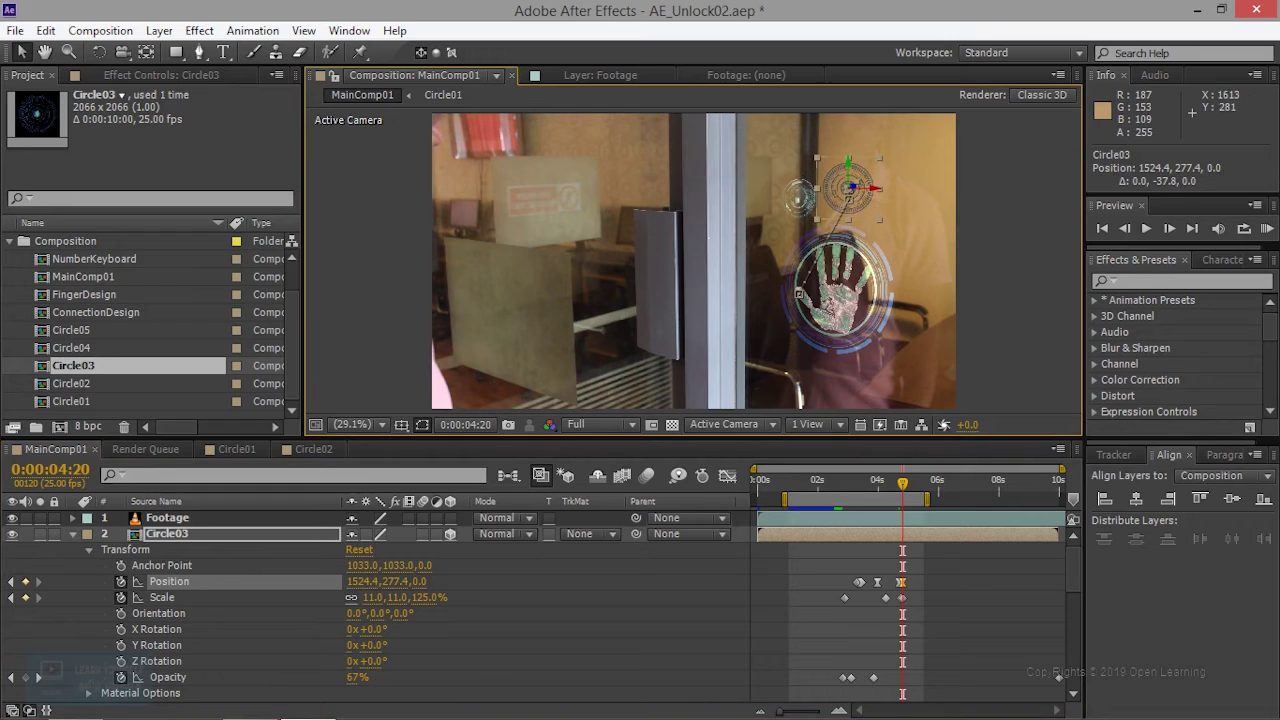
pyautogui.moveTo(850, 170); pyautogui.dragTo(858, 170)
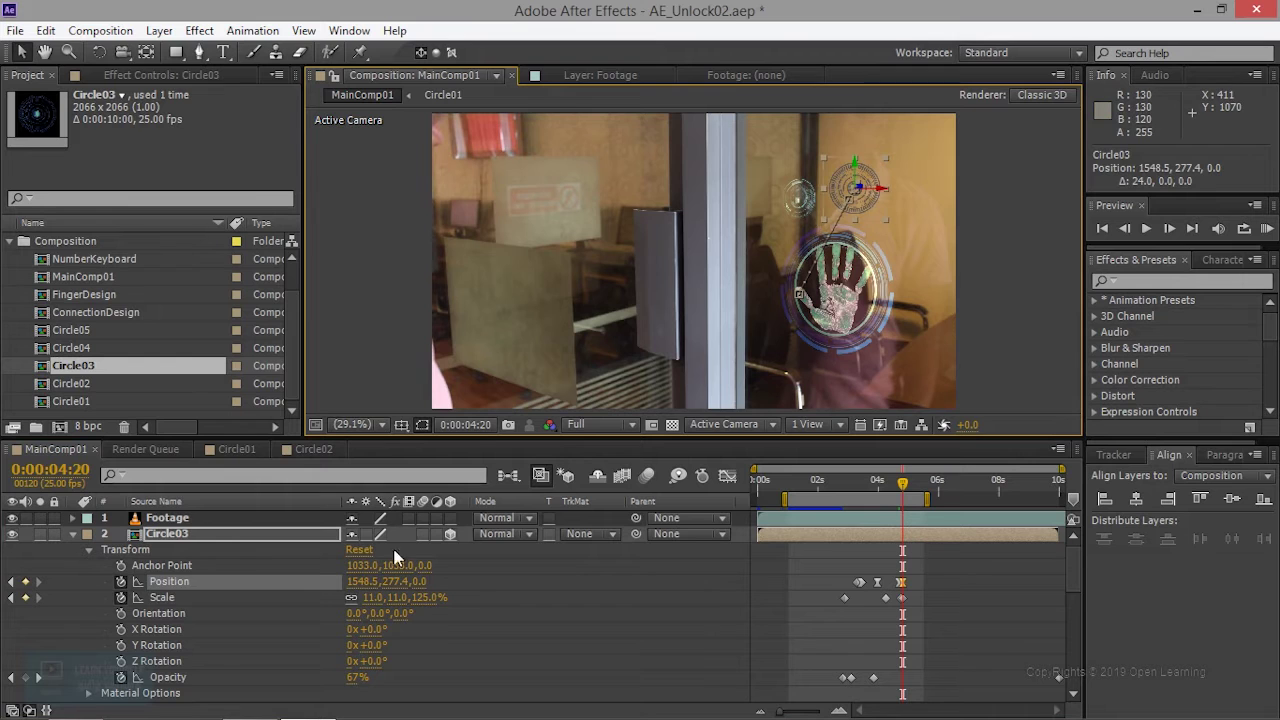
pyautogui.scroll(-4, 540, 605)
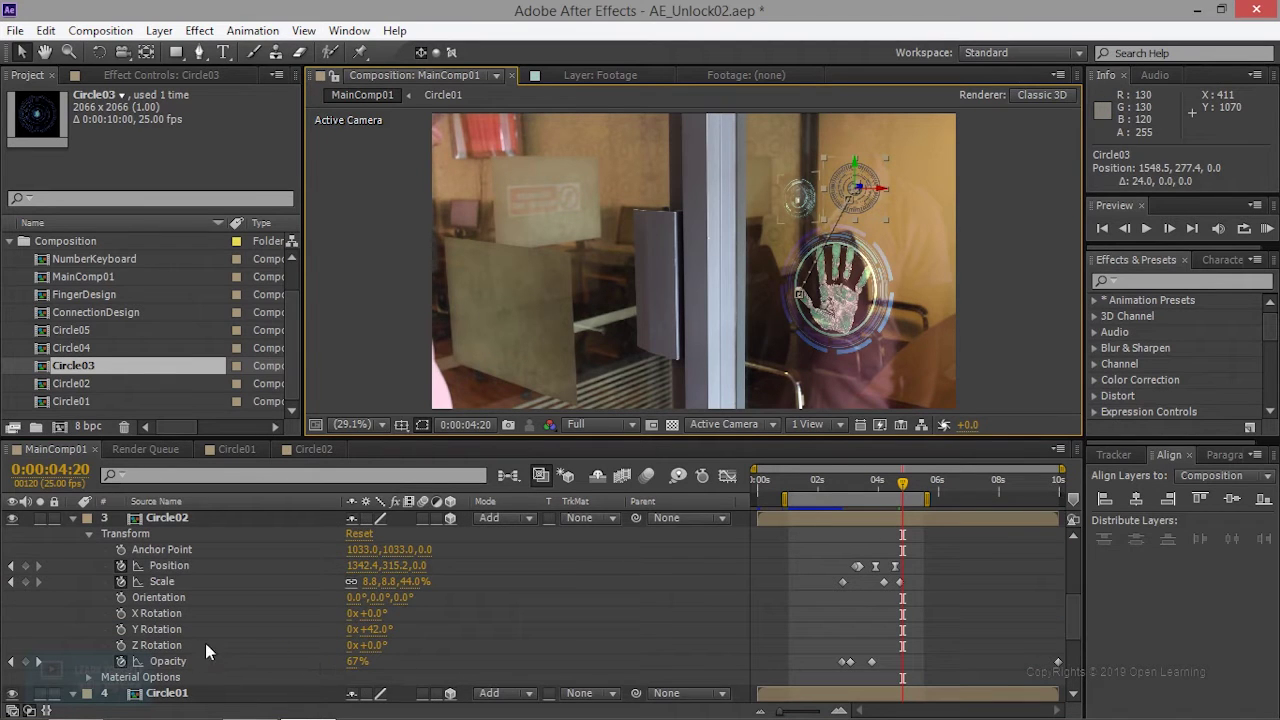
# - Tilt Circle03 to a Y Rotation of 42°, comparing against Circle02's setting
pyautogui.click(154, 629)
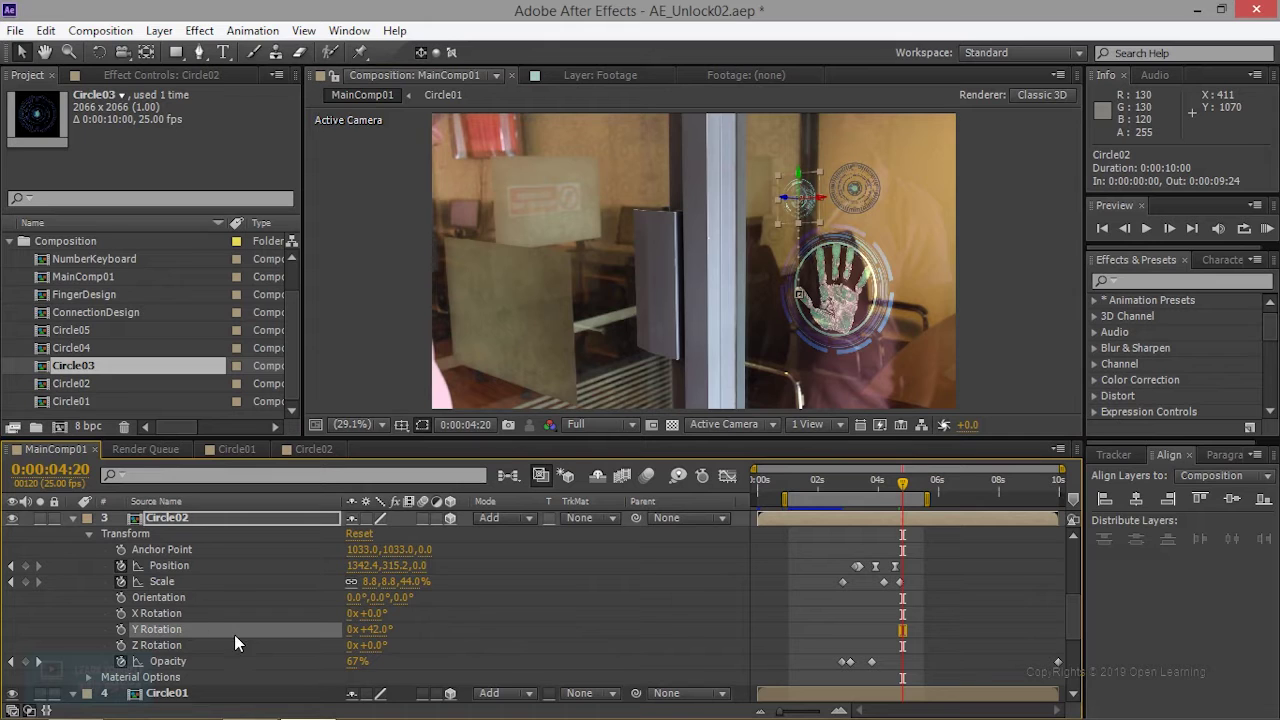
pyautogui.scroll(3, 248, 643)
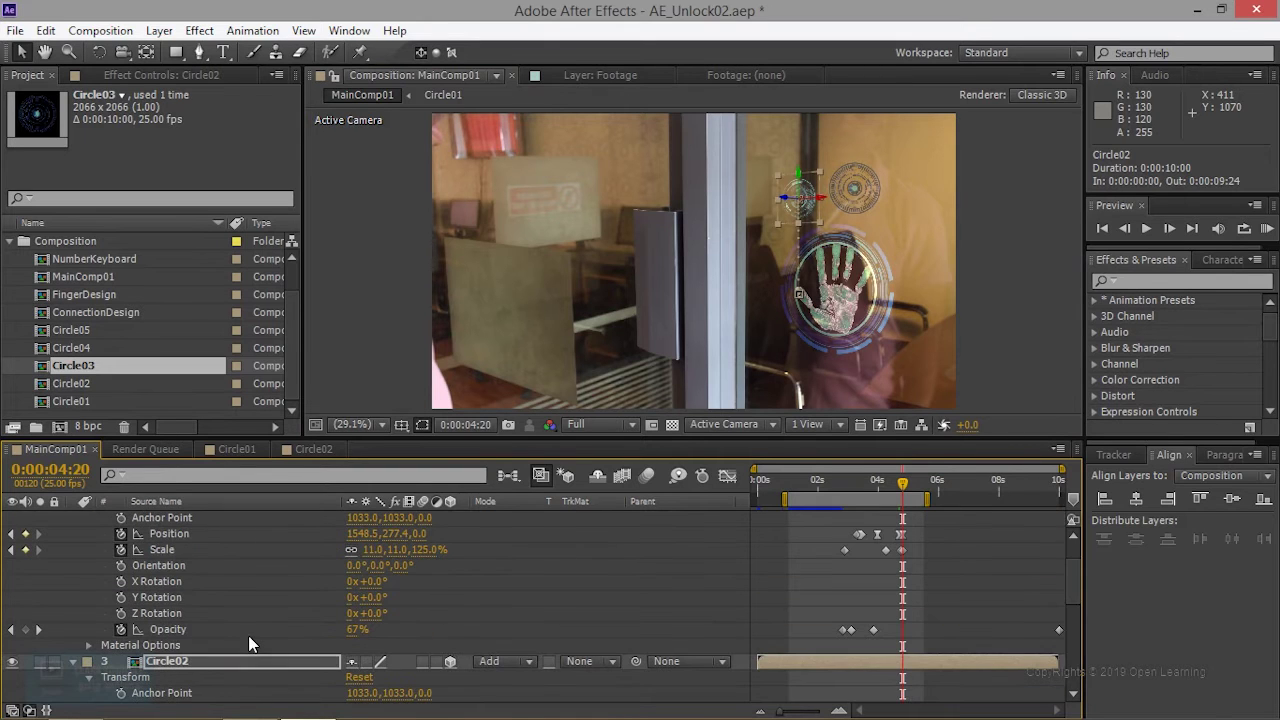
pyautogui.click(173, 598)
pyautogui.moveTo(367, 597); pyautogui.dragTo(409, 597)
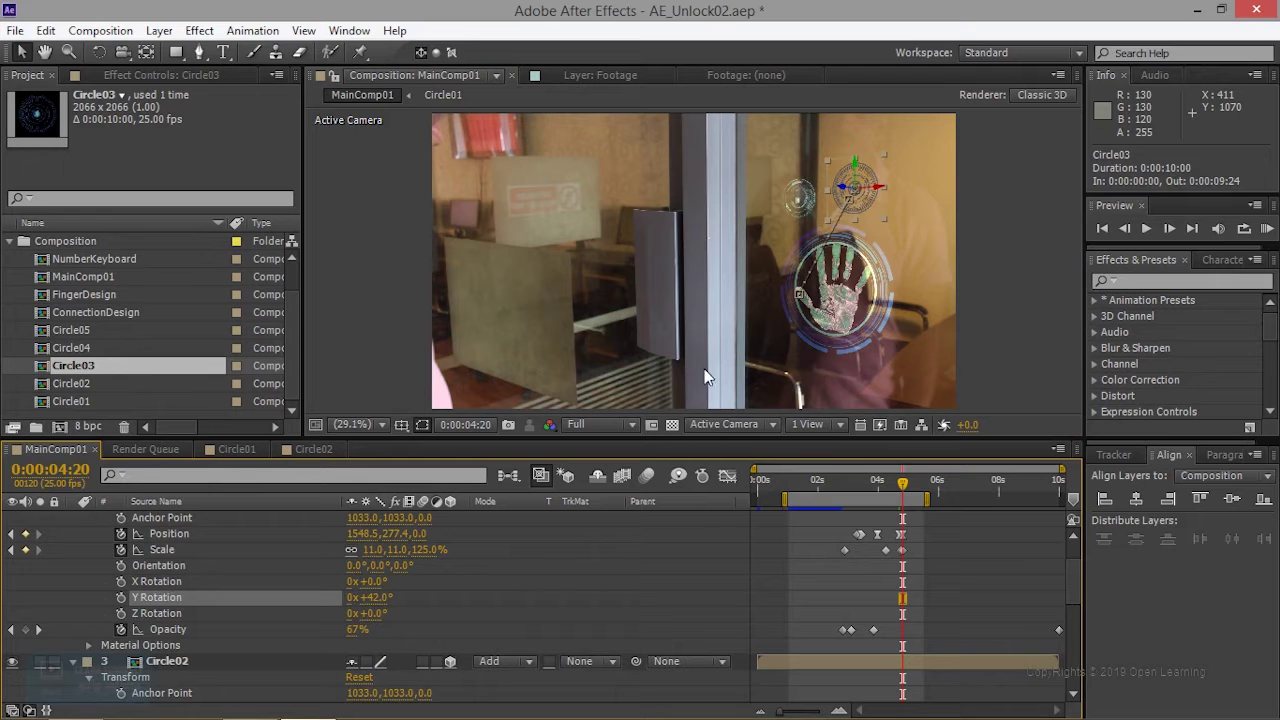
# - Deselect layers and frame the rings above the hand at 100% in the viewer
pyautogui.click(1023, 255)
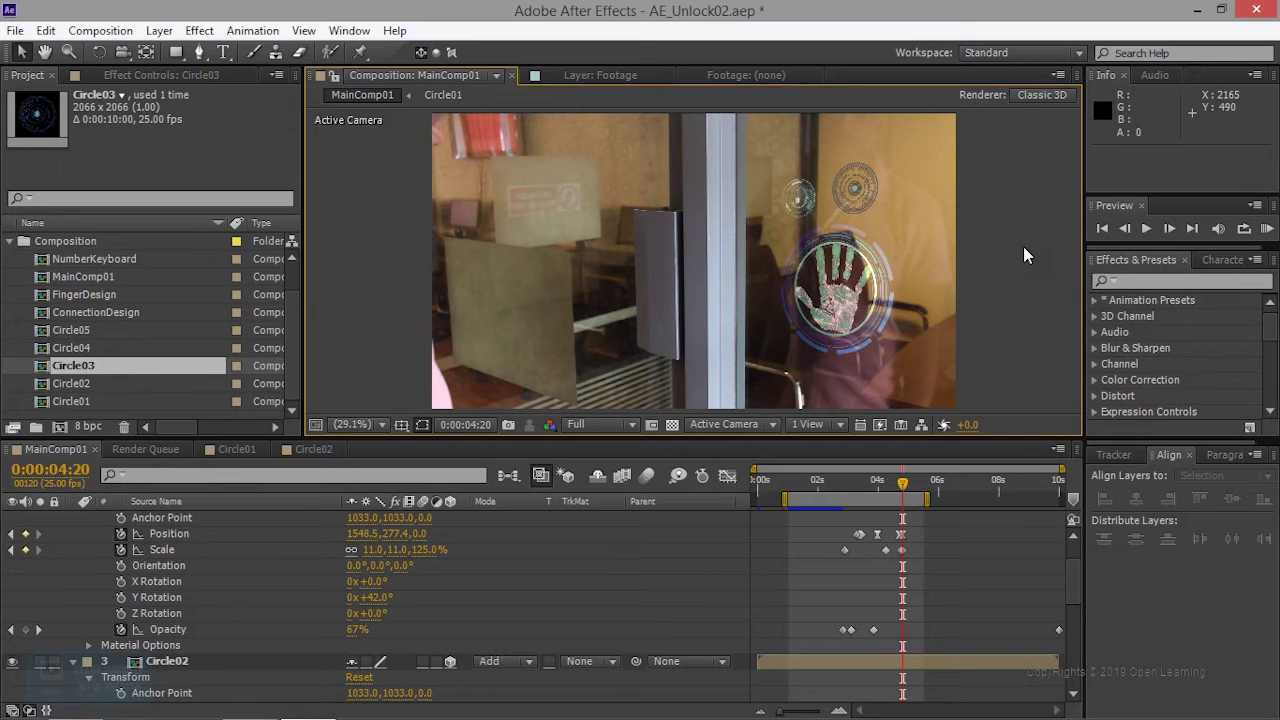
pyautogui.scroll(1, 946, 255)
pyautogui.scroll(3, 946, 255)
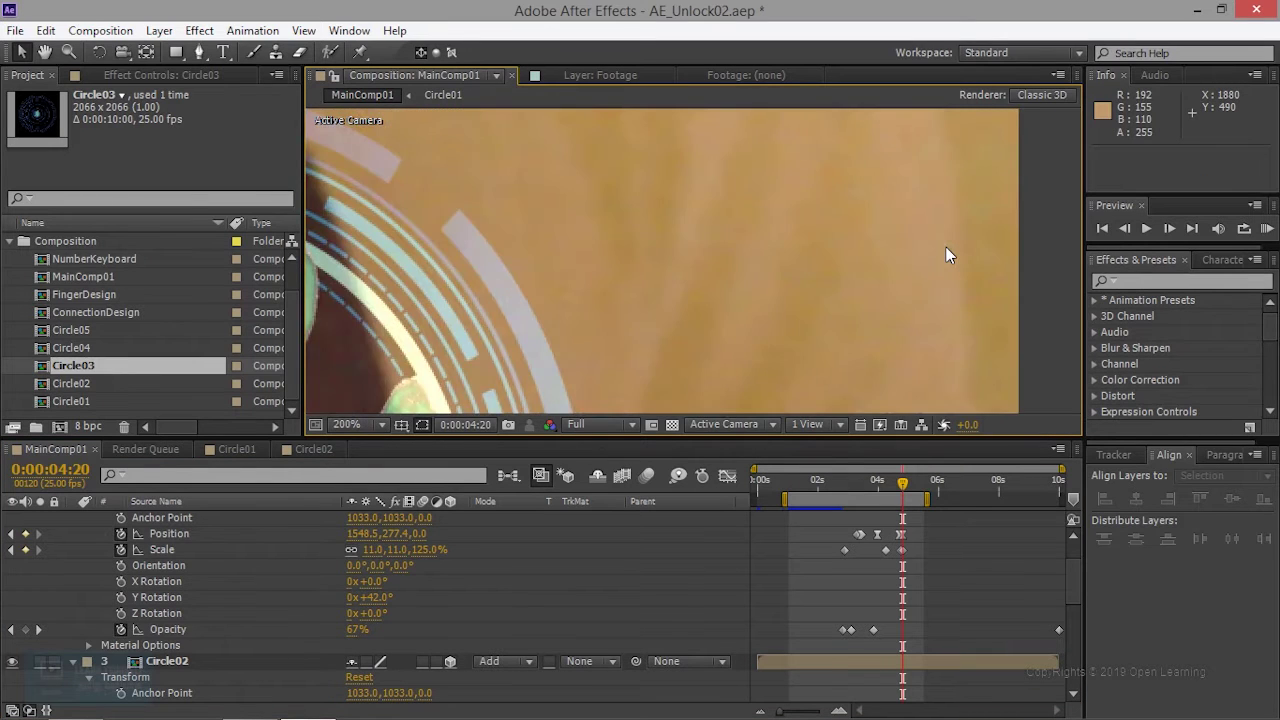
pyautogui.scroll(-1, 946, 247)
pyautogui.moveTo(700, 112); pyautogui.dragTo(797, 344)
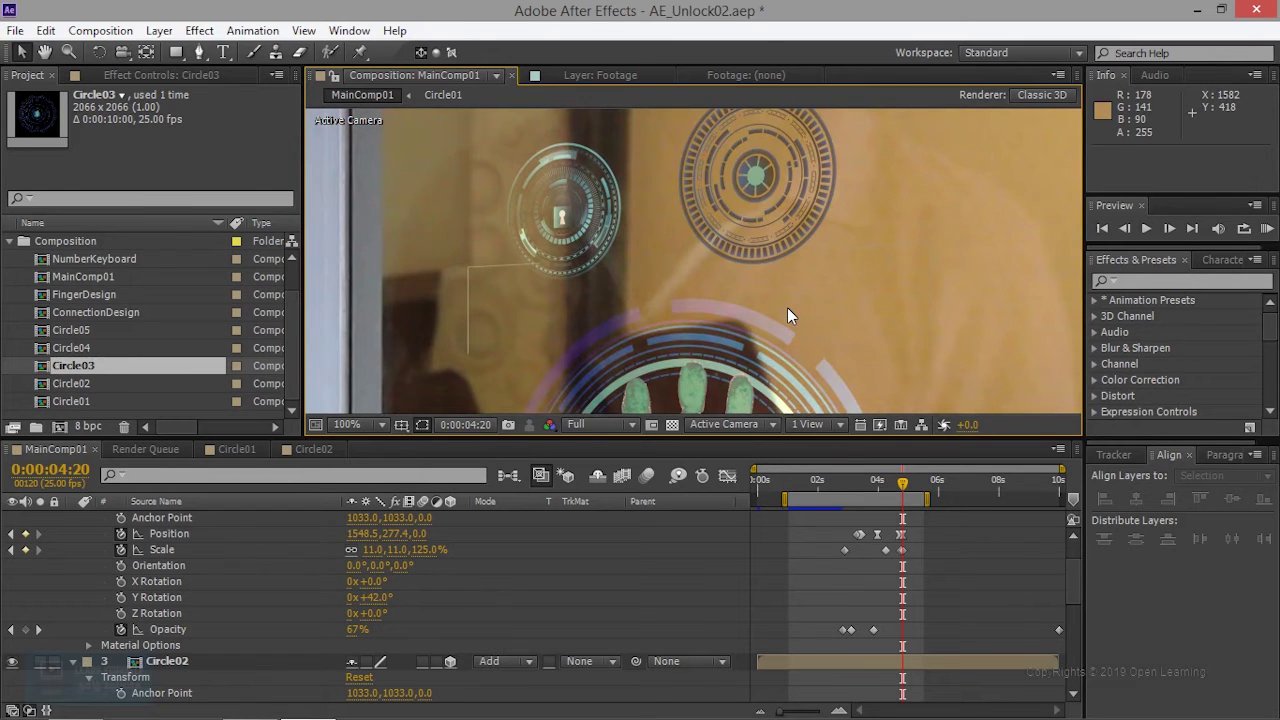
pyautogui.moveTo(788, 309); pyautogui.dragTo(859, 343)
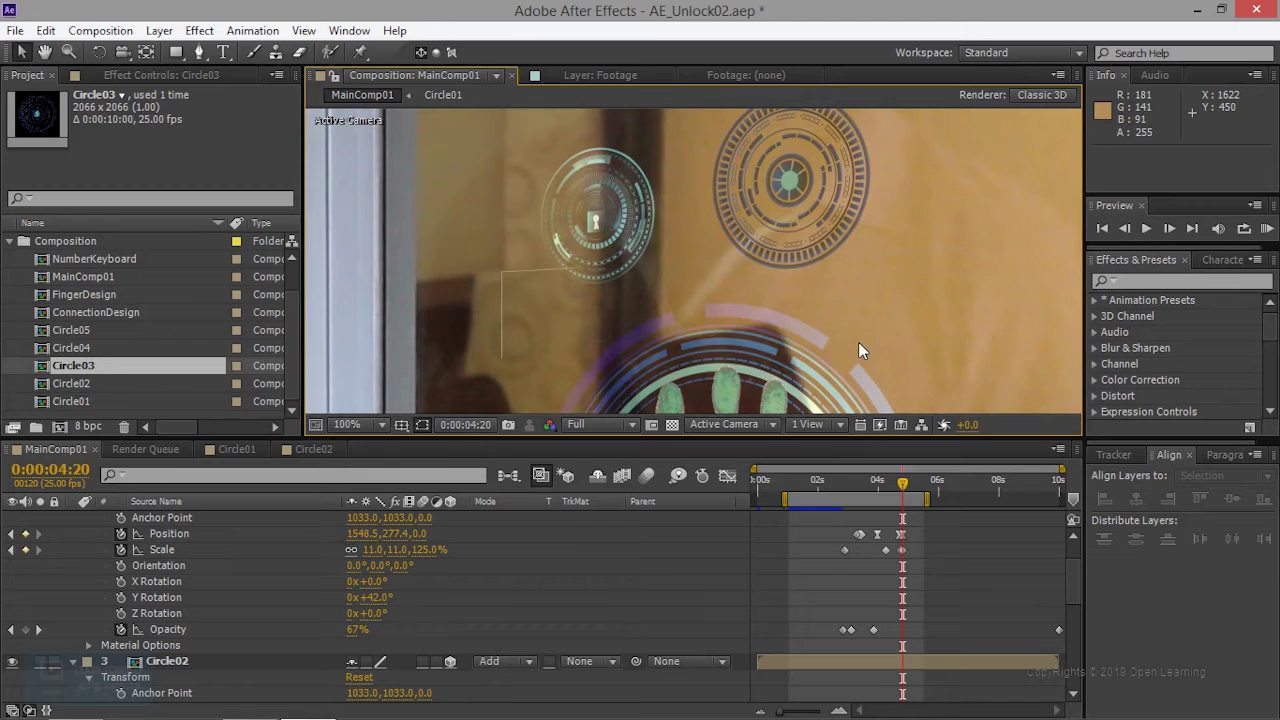
pyautogui.scroll(-2, 858, 342)
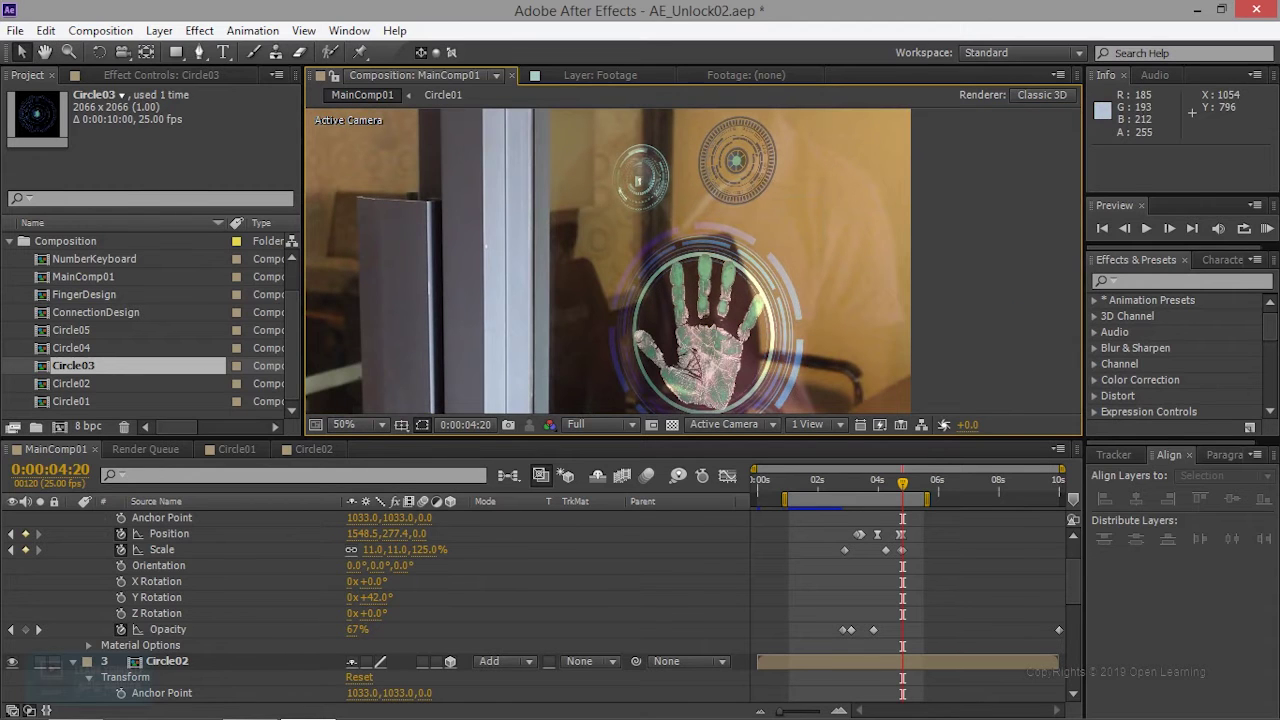
pyautogui.scroll(-2, 195, 647)
pyautogui.scroll(-2, 194, 647)
pyautogui.scroll(-2, 194, 647)
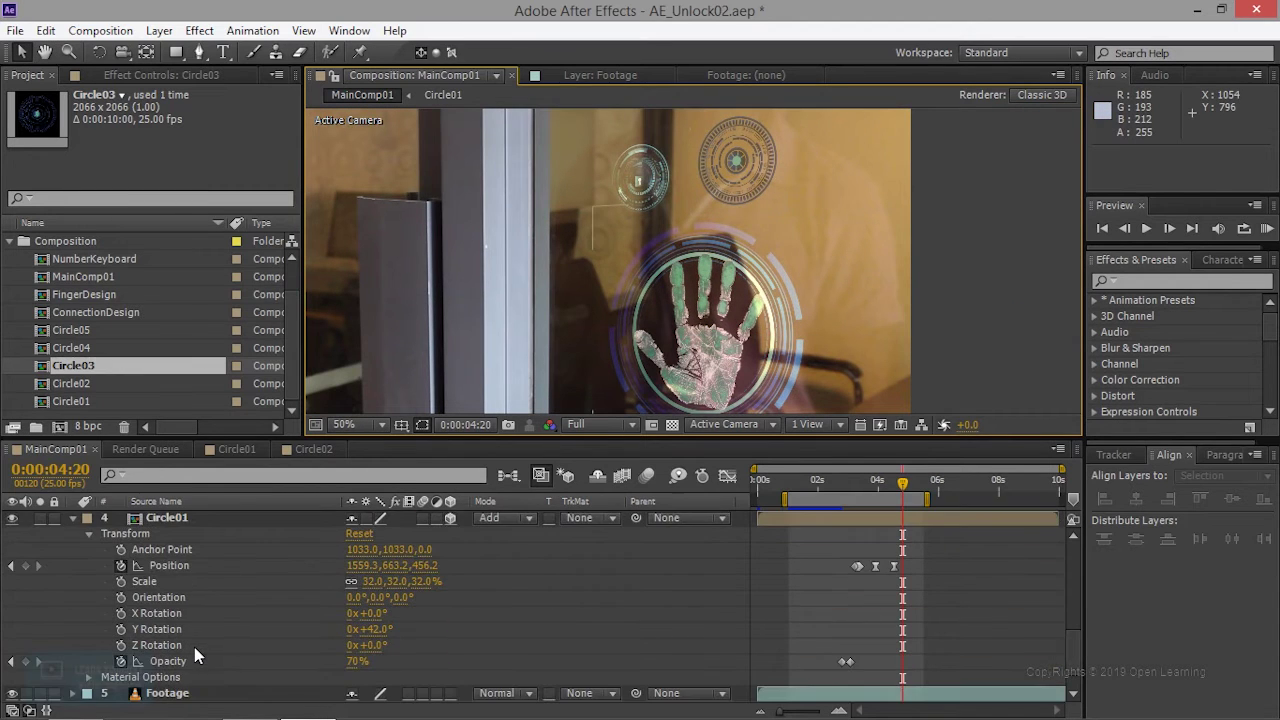
# - Check Circle01's 42° Y Rotation and reduce Circle03's Y Rotation to 33°
pyautogui.click(163, 629)
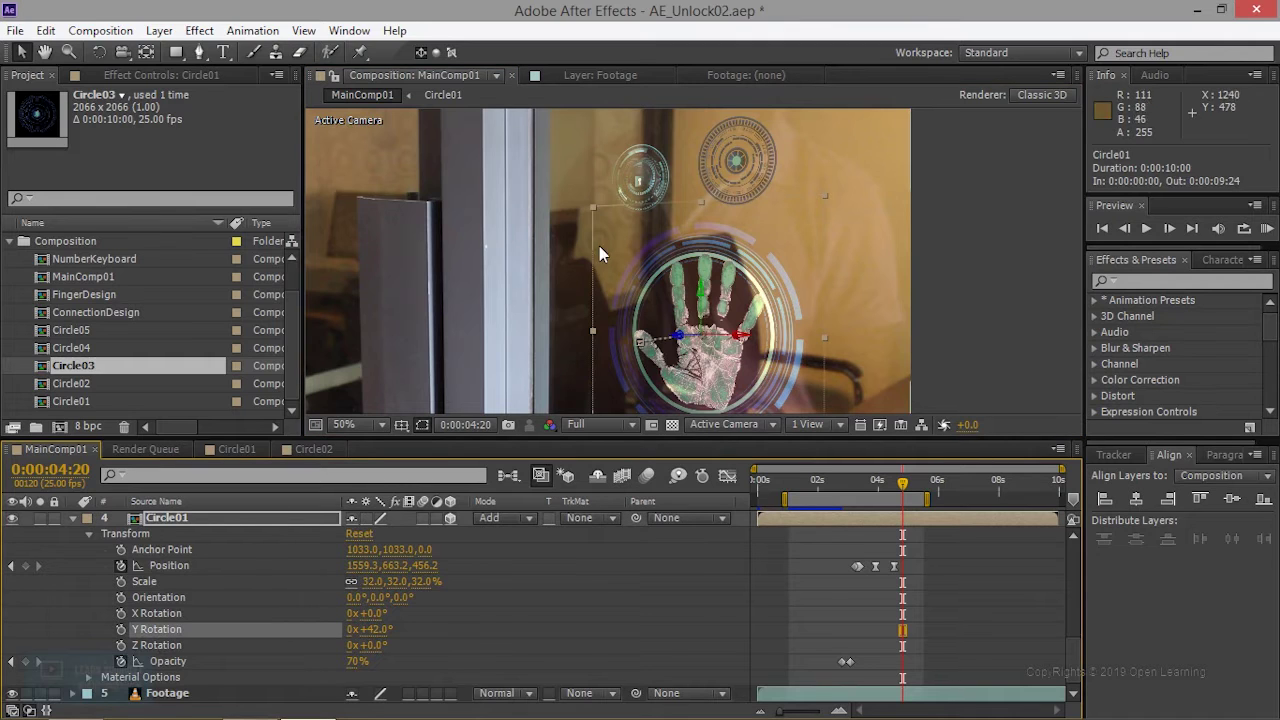
pyautogui.scroll(5, 241, 598)
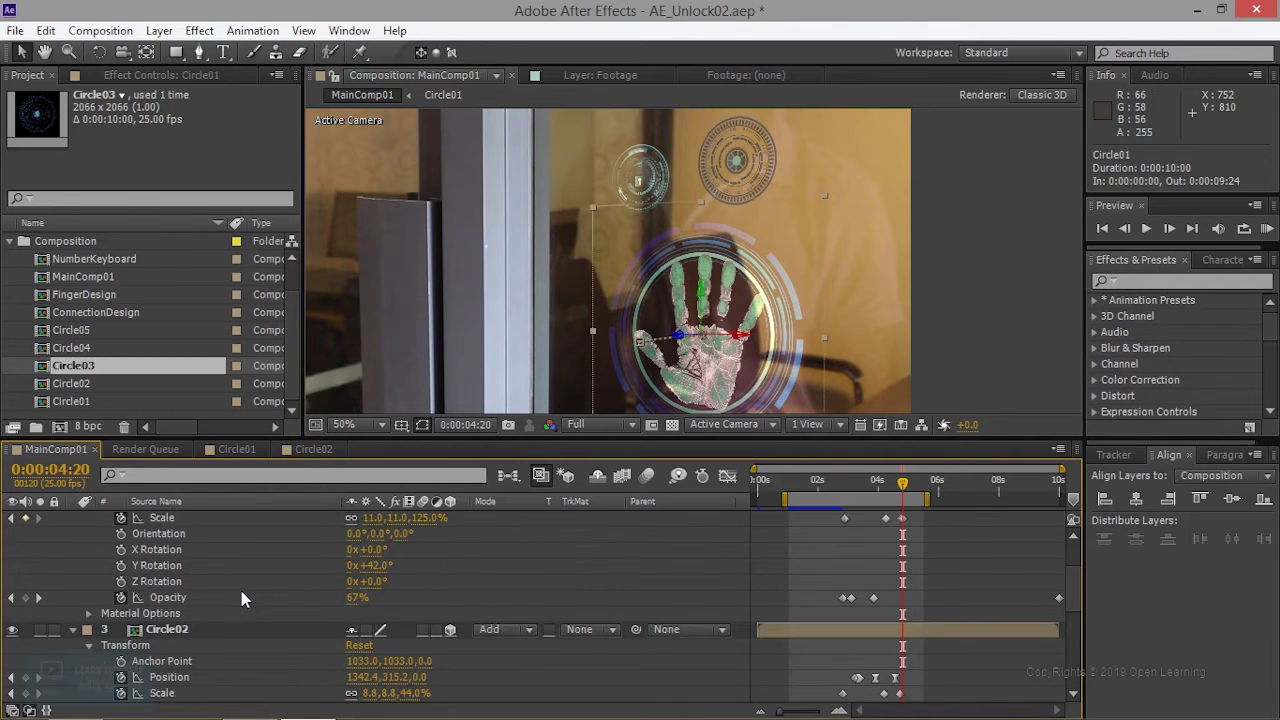
pyautogui.scroll(1, 242, 590)
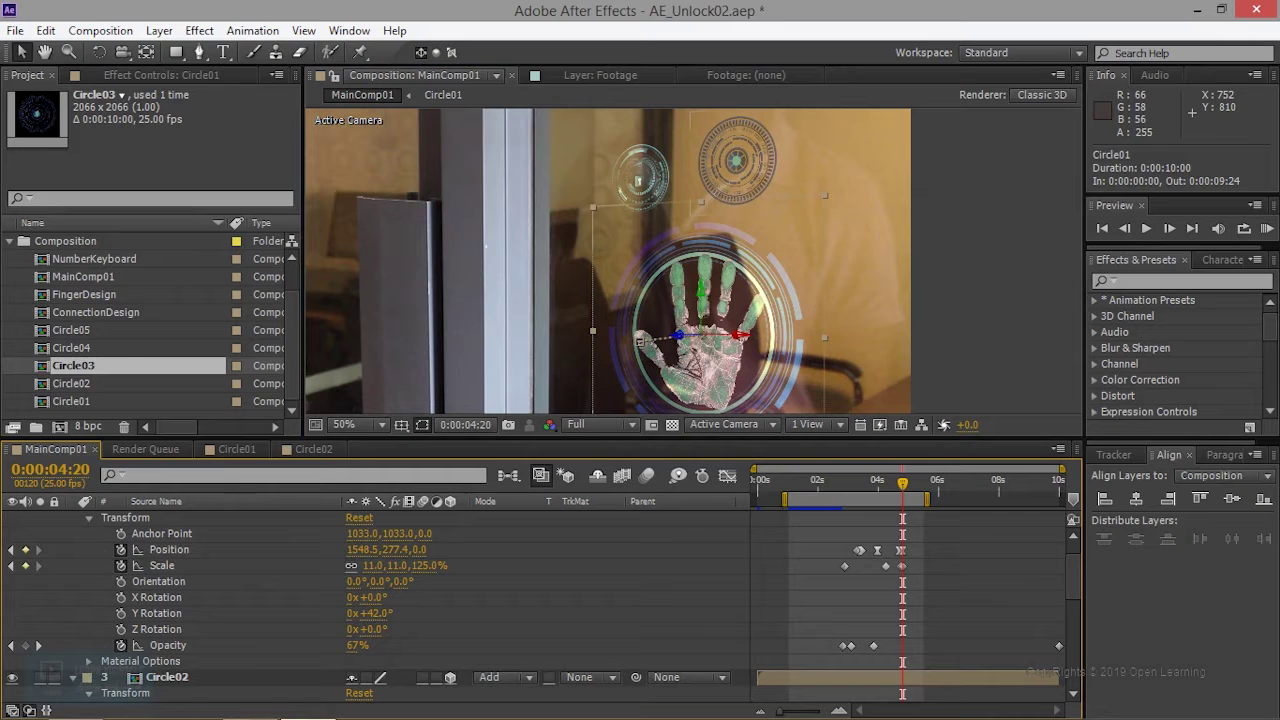
pyautogui.moveTo(370, 613); pyautogui.dragTo(352, 613)
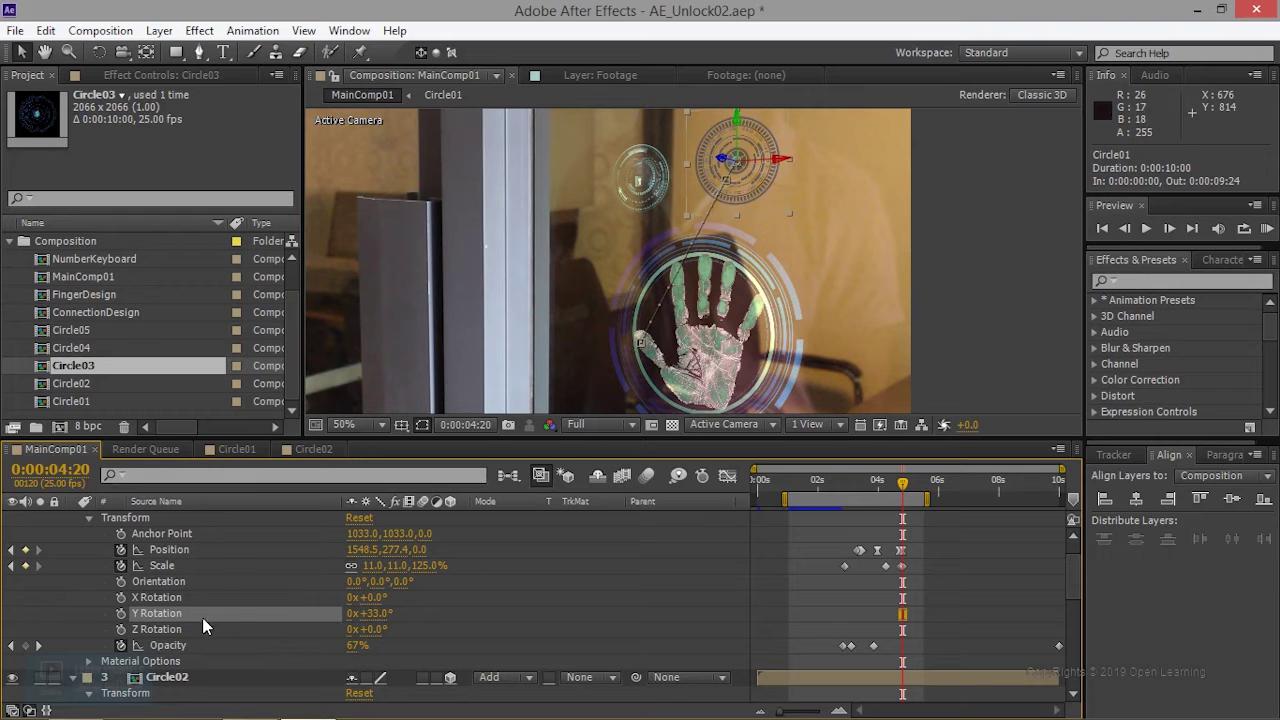
# - Set Circle02's Y Rotation to 33° and pan the view down to show the hand
pyautogui.scroll(-3, 181, 632)
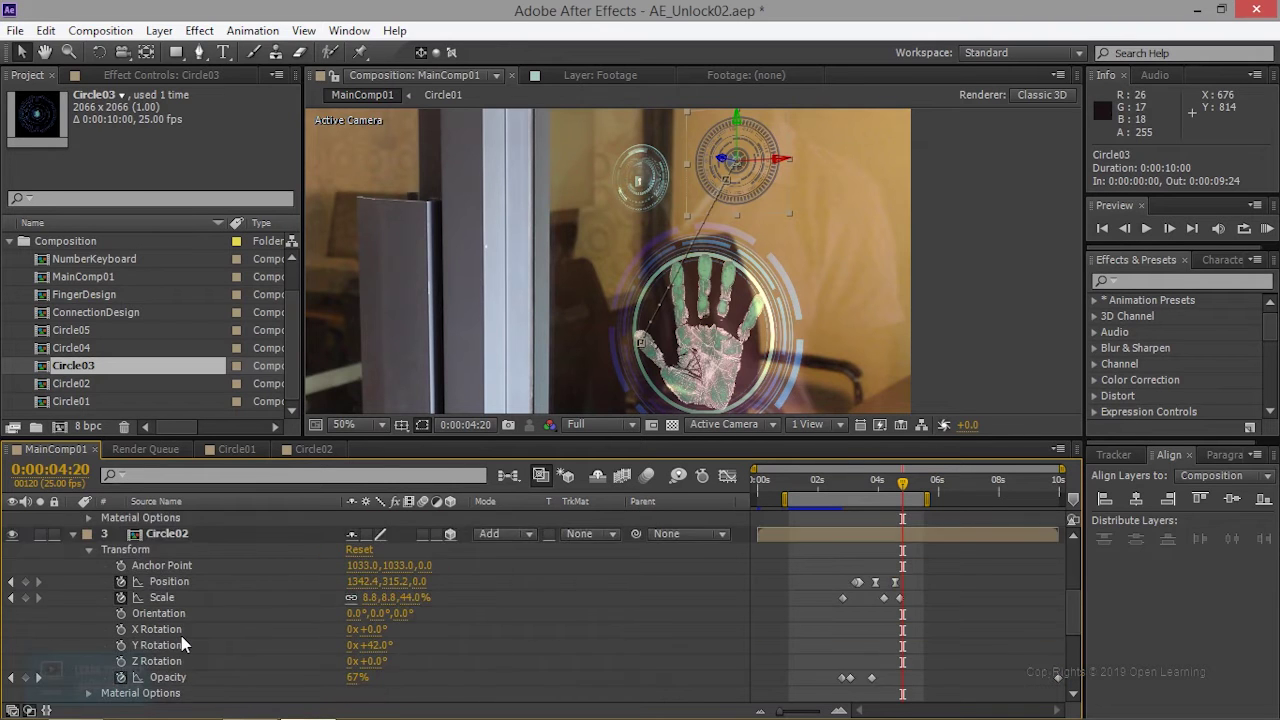
pyautogui.scroll(-3, 181, 636)
pyautogui.click(163, 548)
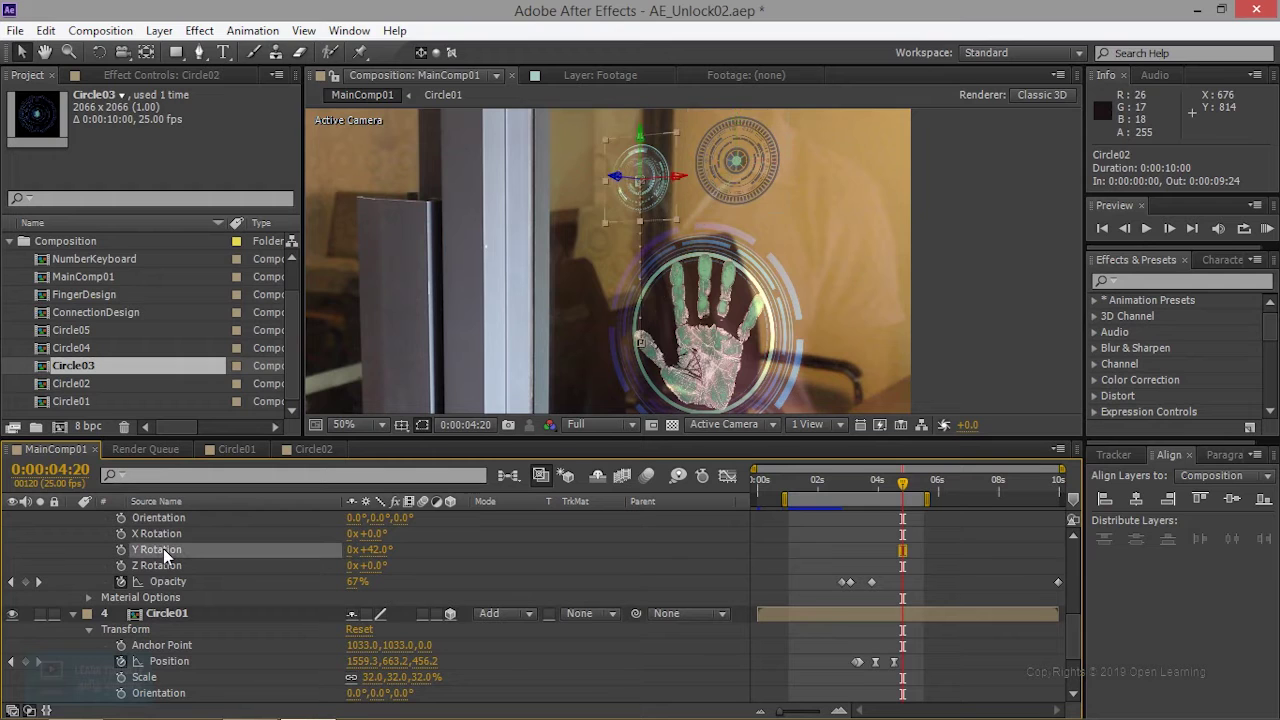
pyautogui.click(943, 262)
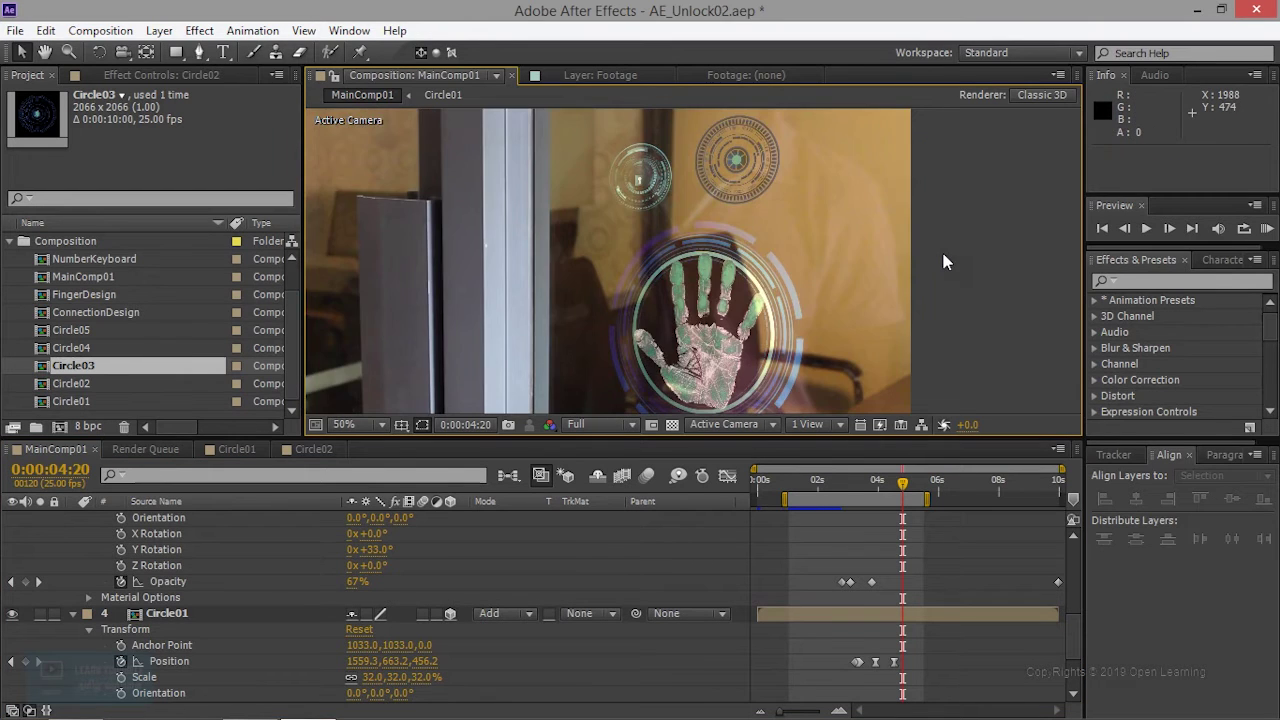
pyautogui.press('h')
pyautogui.moveTo(943, 262); pyautogui.dragTo(945, 312)
pyautogui.scroll(-1, 513, 627)
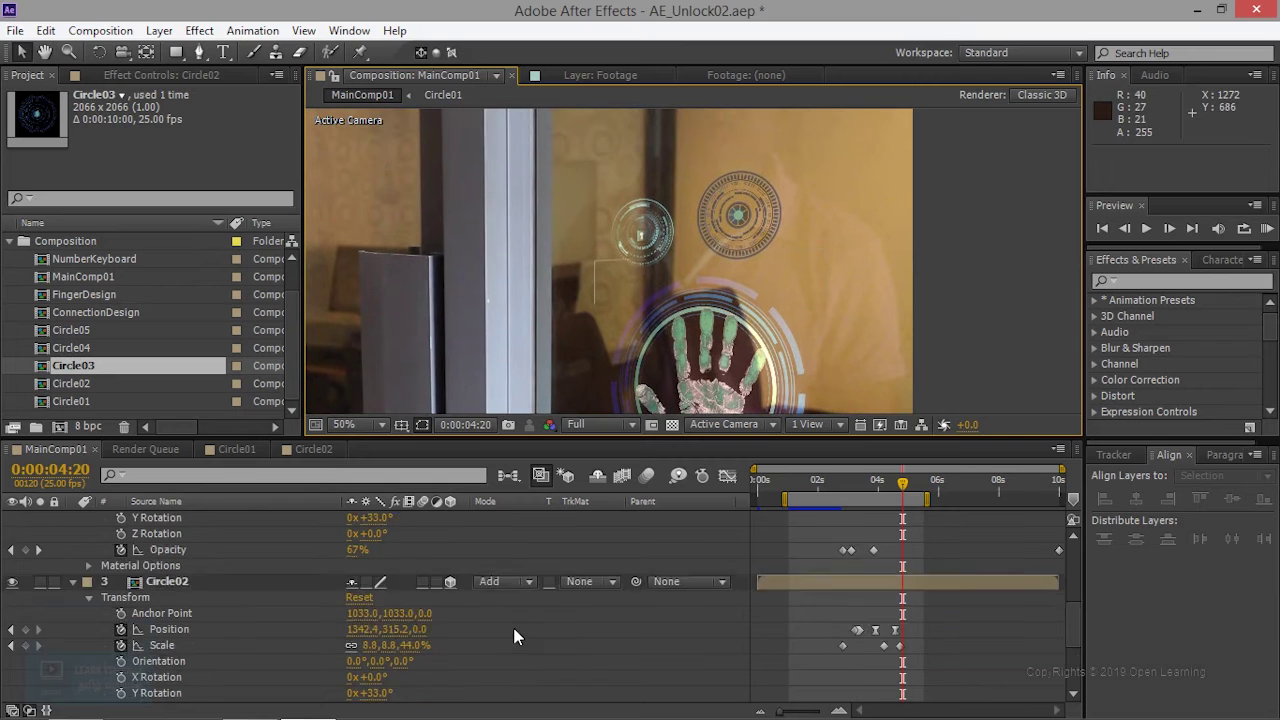
pyautogui.scroll(5, 513, 627)
pyautogui.scroll(5, 487, 620)
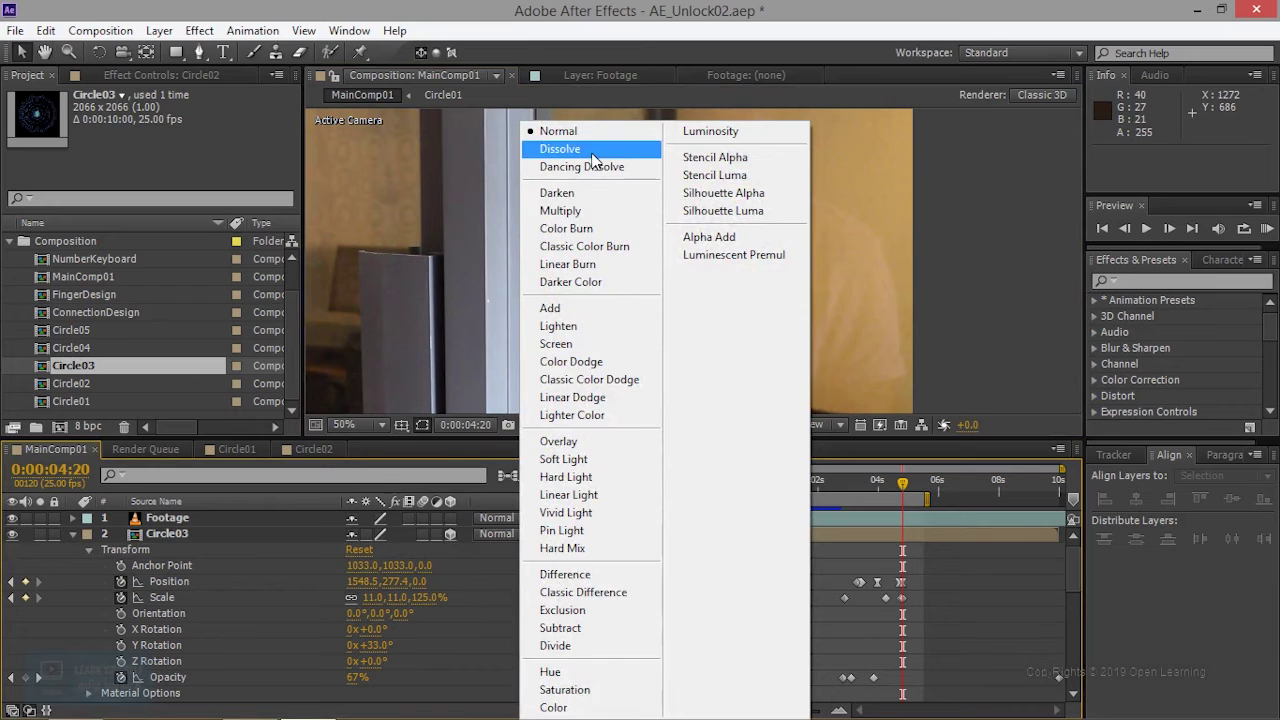
# - Set Circle03's blending mode to Add
pyautogui.click(592, 310)
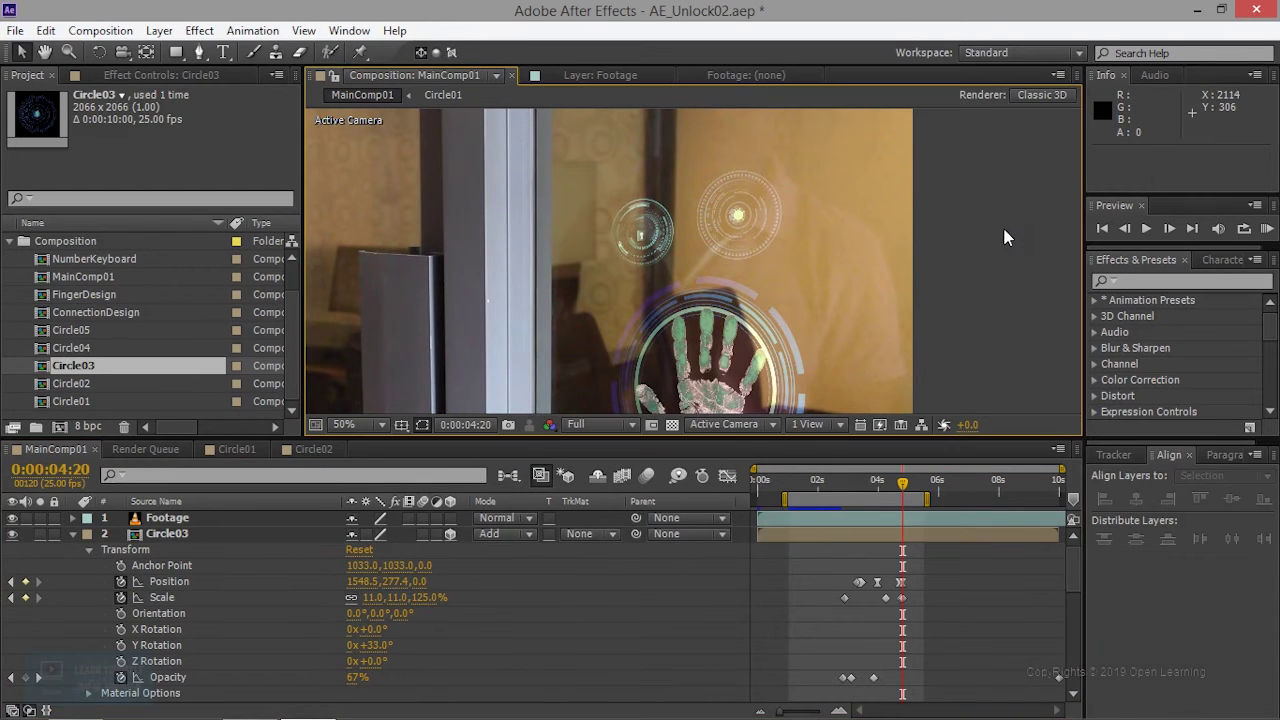
# - Open the Circle03 precomp, review Circle02_05's Transform animation for reference, and return to Circle03
pyautogui.doubleClick(166, 534)
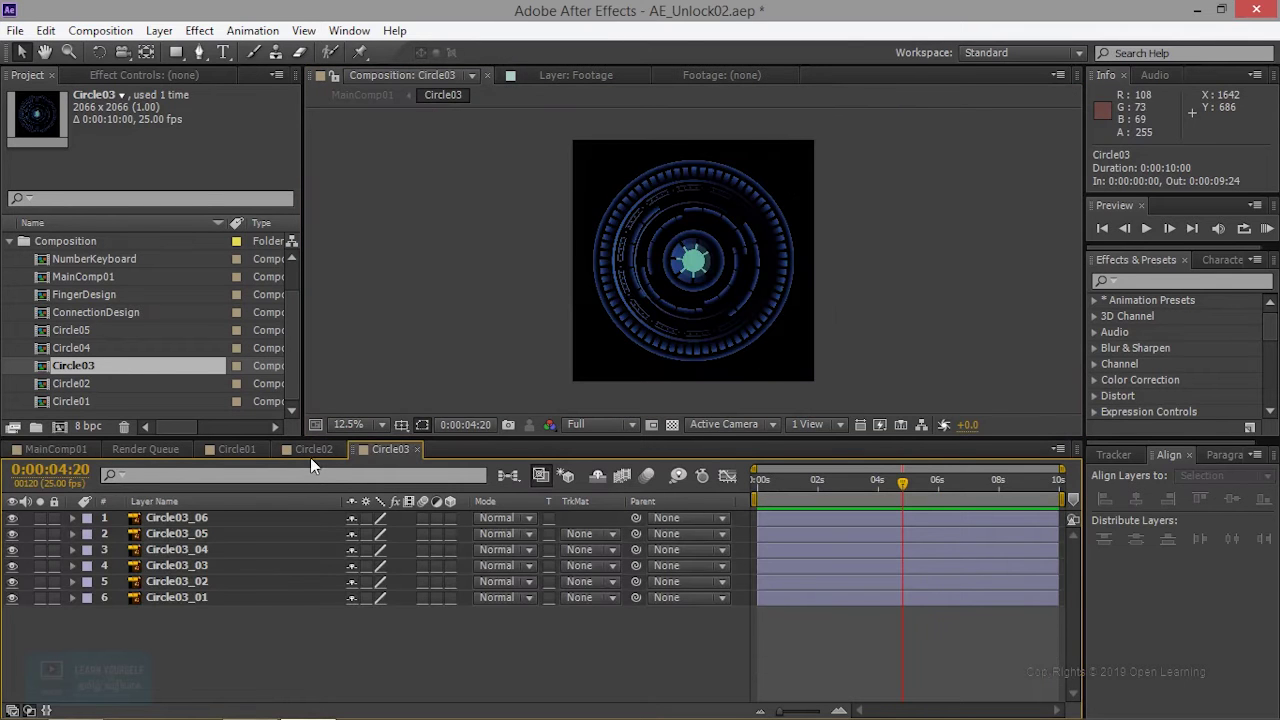
pyautogui.click(316, 451)
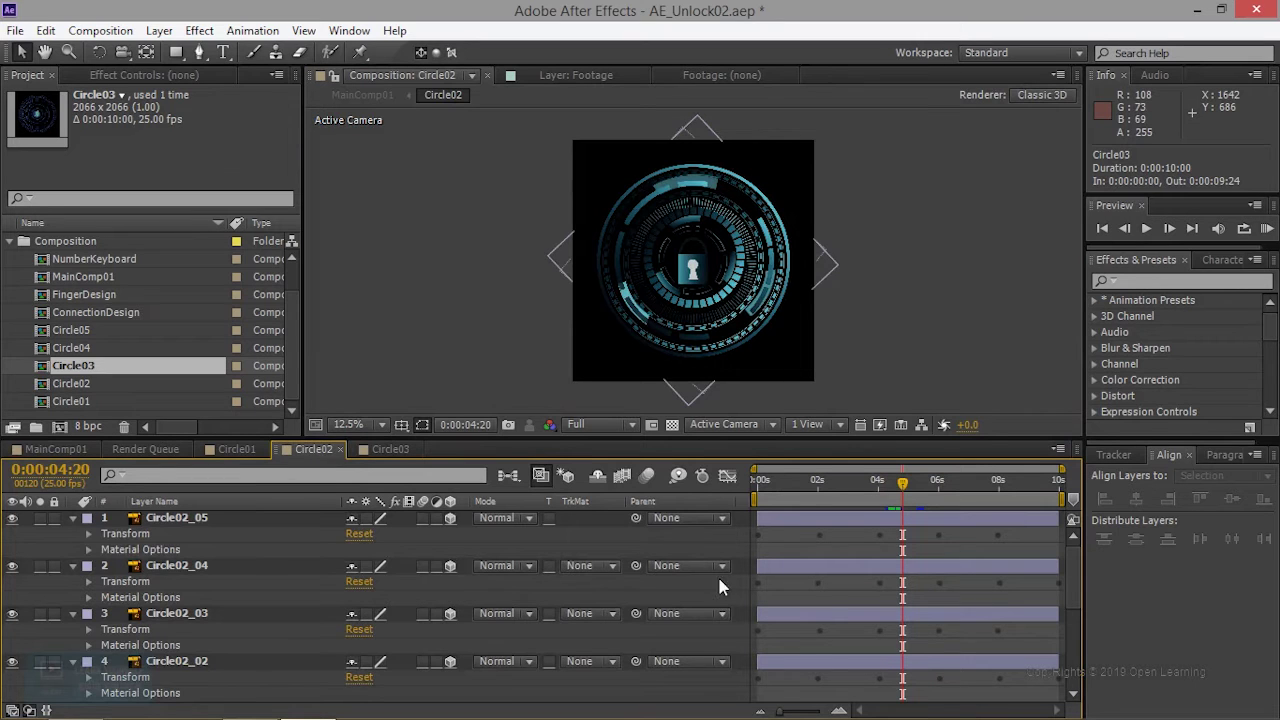
pyautogui.click(126, 540)
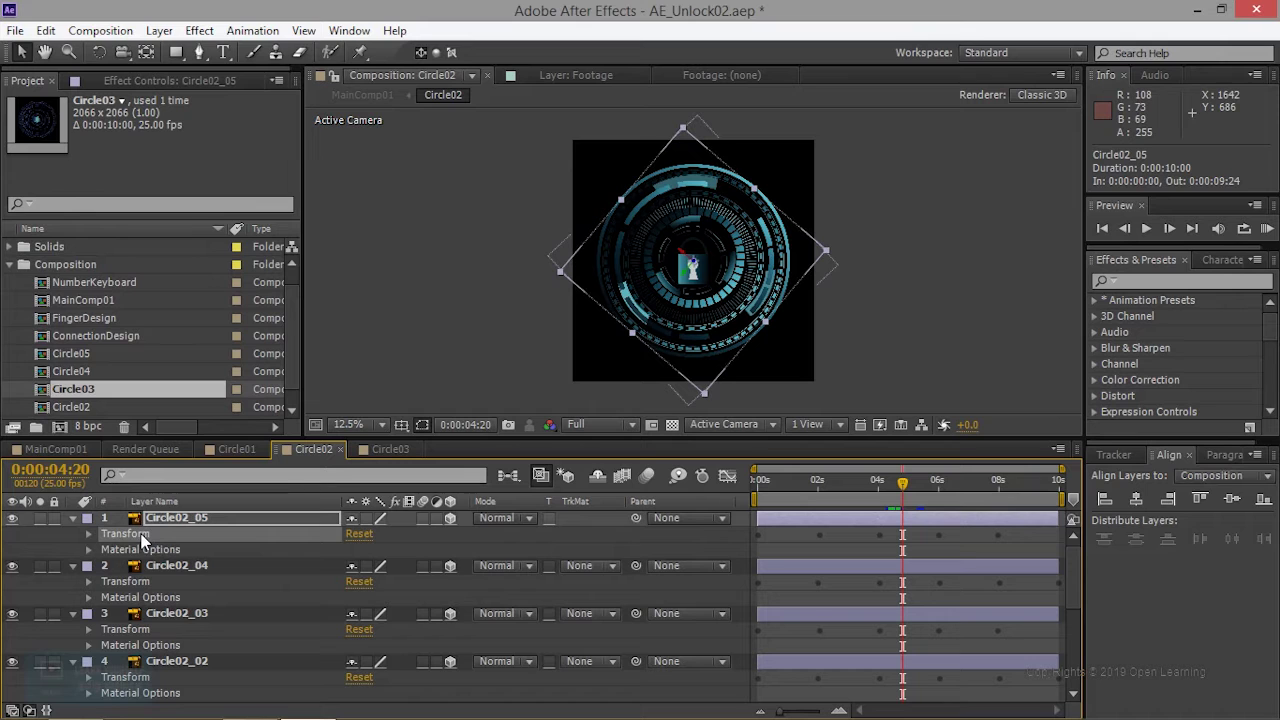
pyautogui.click(405, 450)
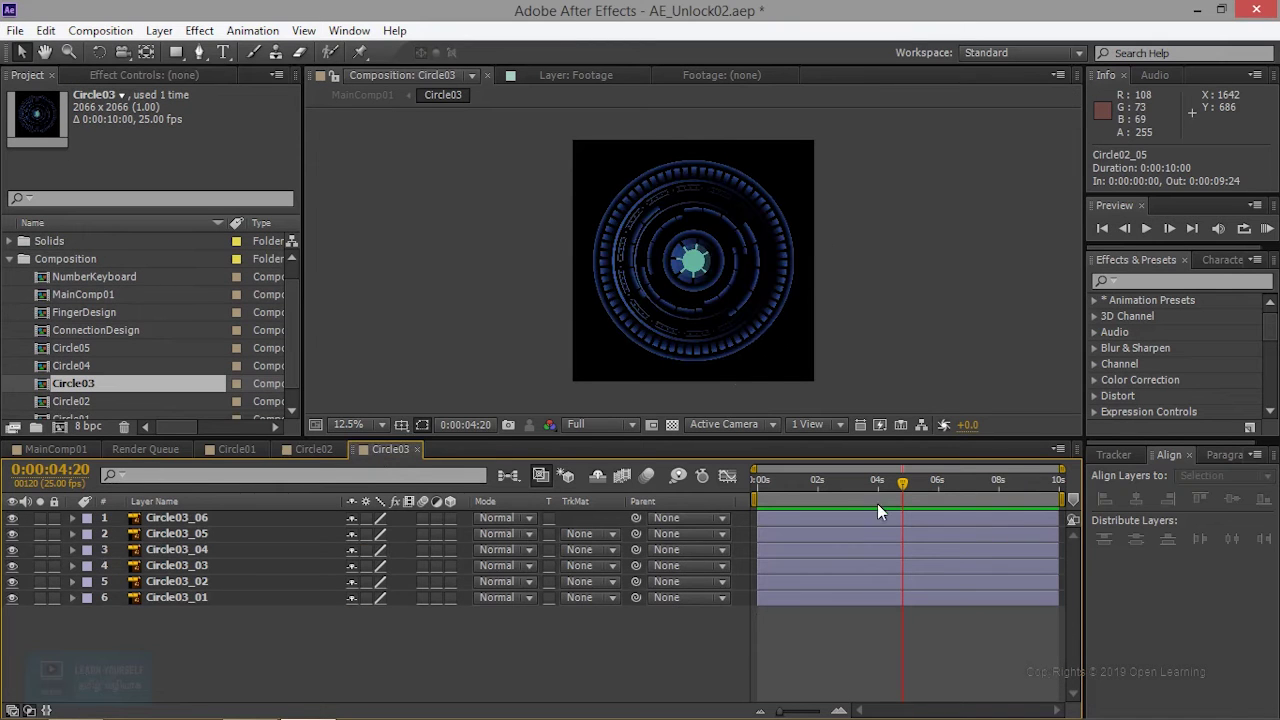
# - Inspect Circle03_06's Transform motion up to 0:00:01:18 and undo the bad keyframe paste
pyautogui.click(72, 518)
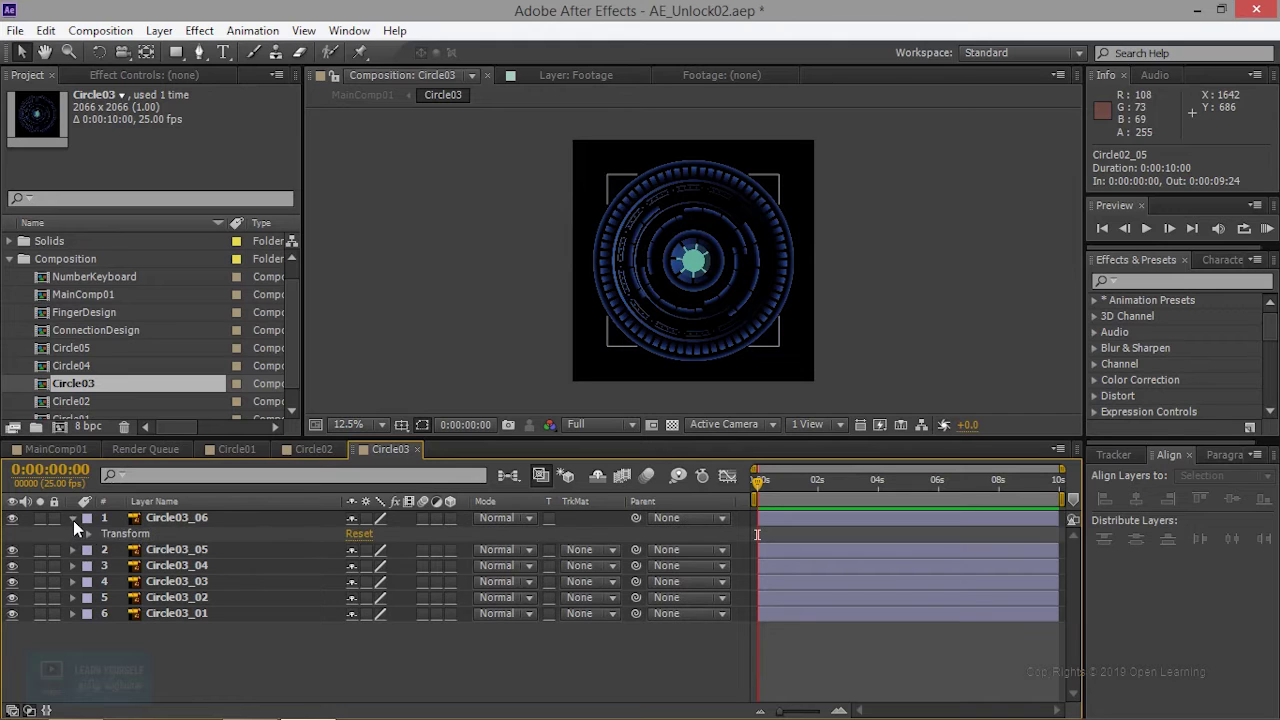
pyautogui.click(115, 535)
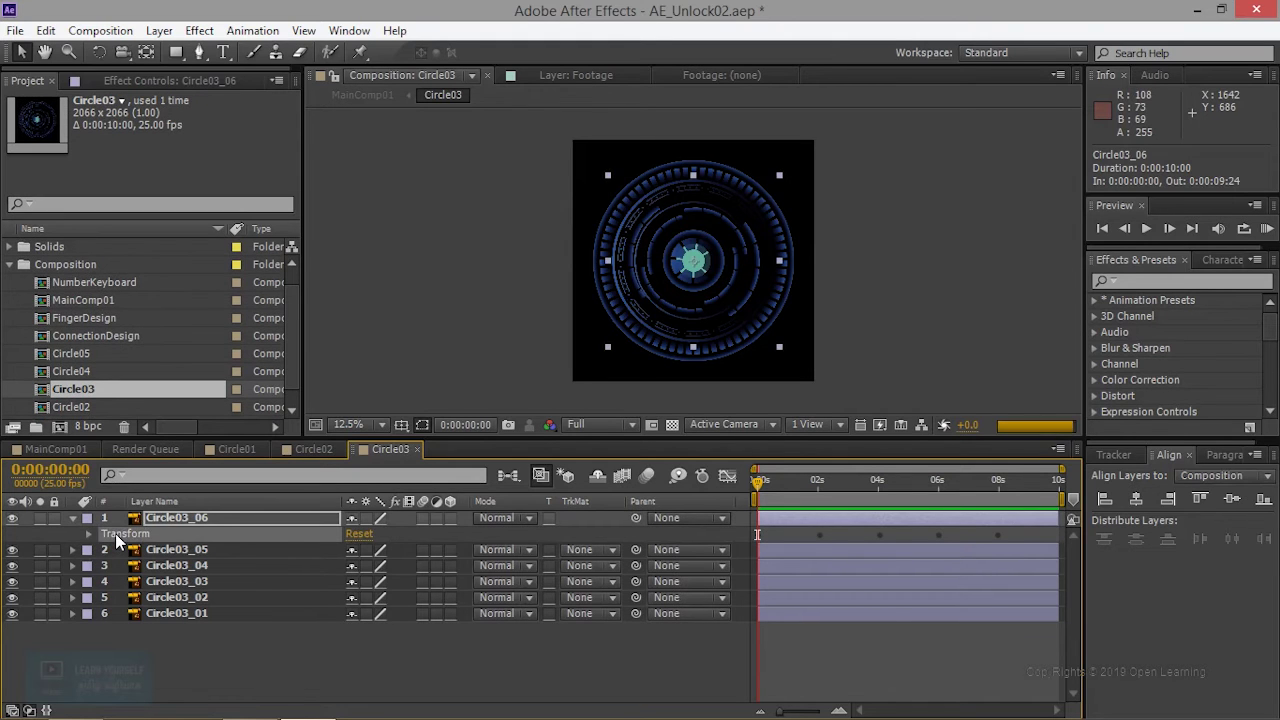
pyautogui.moveTo(756, 481); pyautogui.dragTo(866, 484)
pyautogui.hotkey('ctrl', 'z')
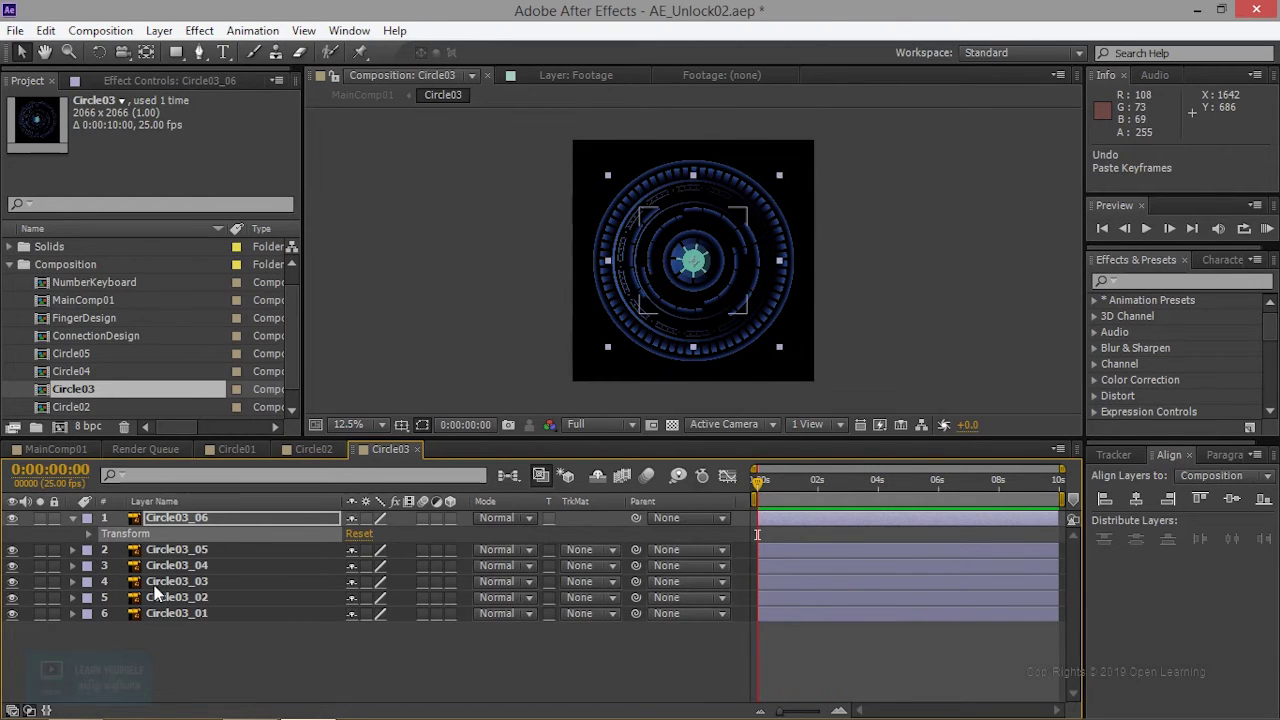
# - Paste the copied keyframes onto Circle03_04 and scrub to check its motion
pyautogui.click(73, 566)
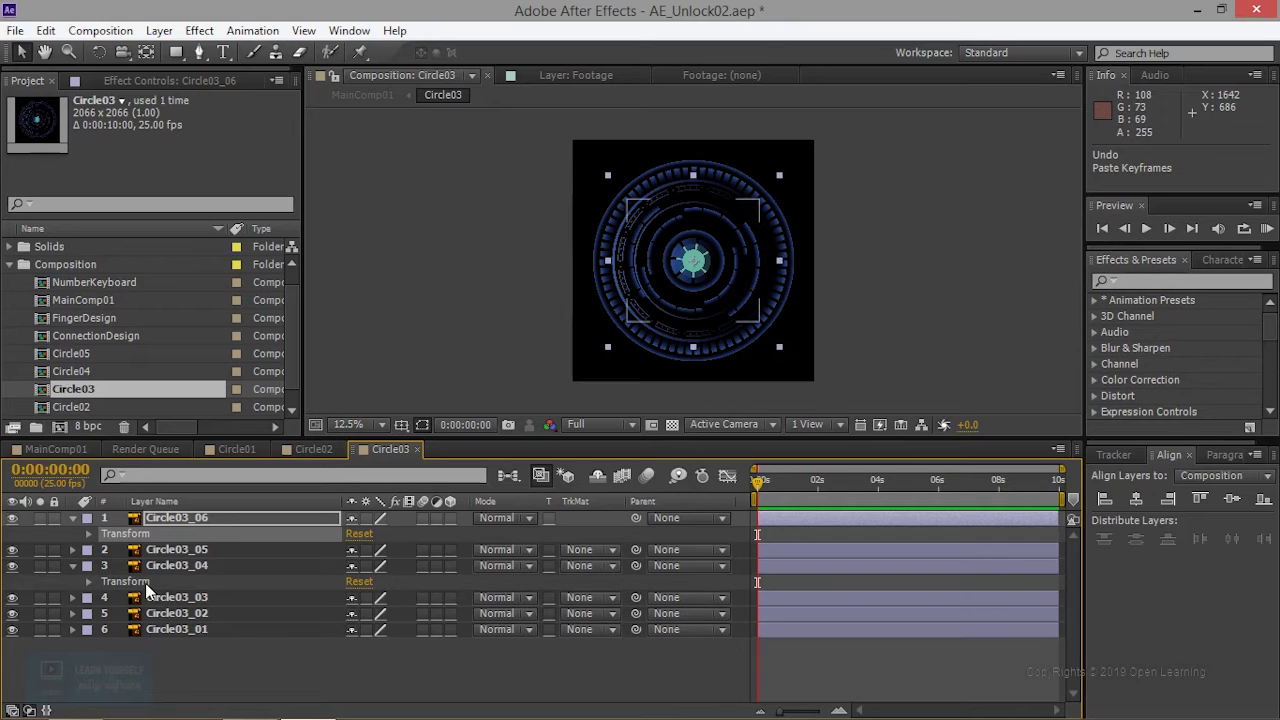
pyautogui.click(176, 566)
pyautogui.hotkey('ctrl', 'v')
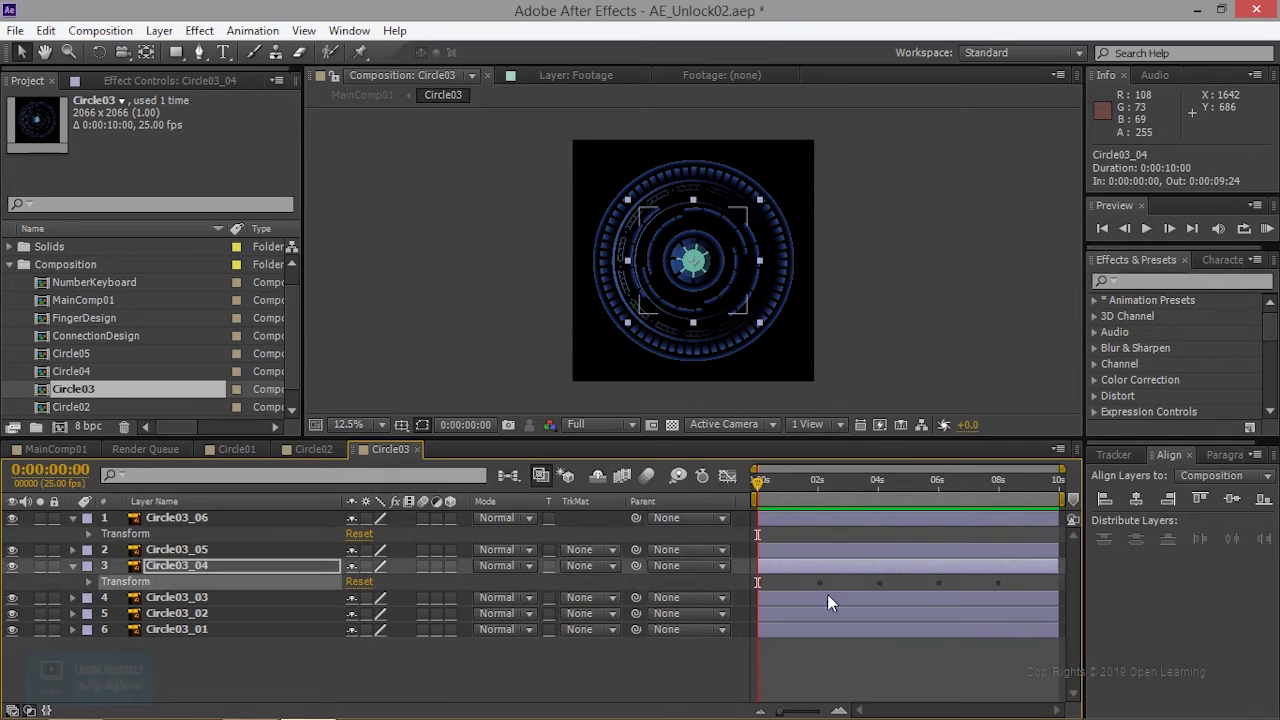
pyautogui.moveTo(759, 487)
pyautogui.mouseDown()
pyautogui.moveTo(755, 497)
pyautogui.moveTo(789, 486)
pyautogui.mouseUp()
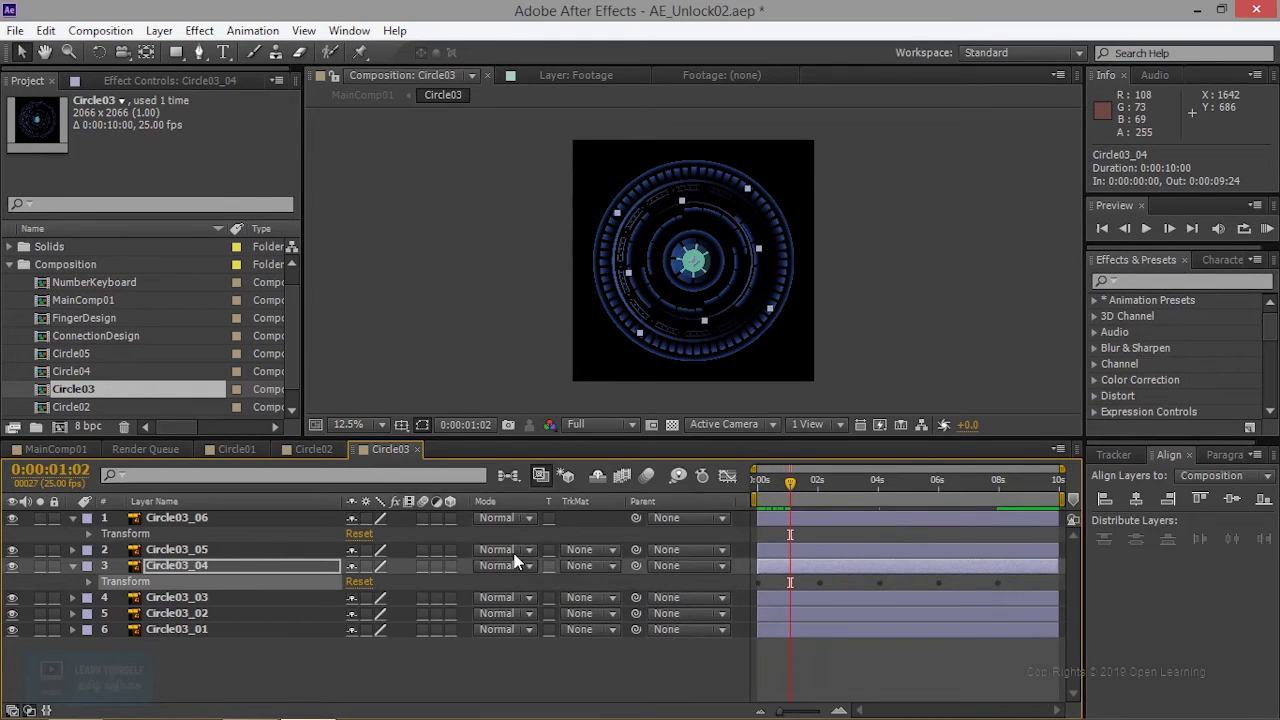
pyautogui.press('Home')
# - Paste the keyframes onto Circle03_03 and Circle03_01, scrubbing to check each
pyautogui.click(180, 599)
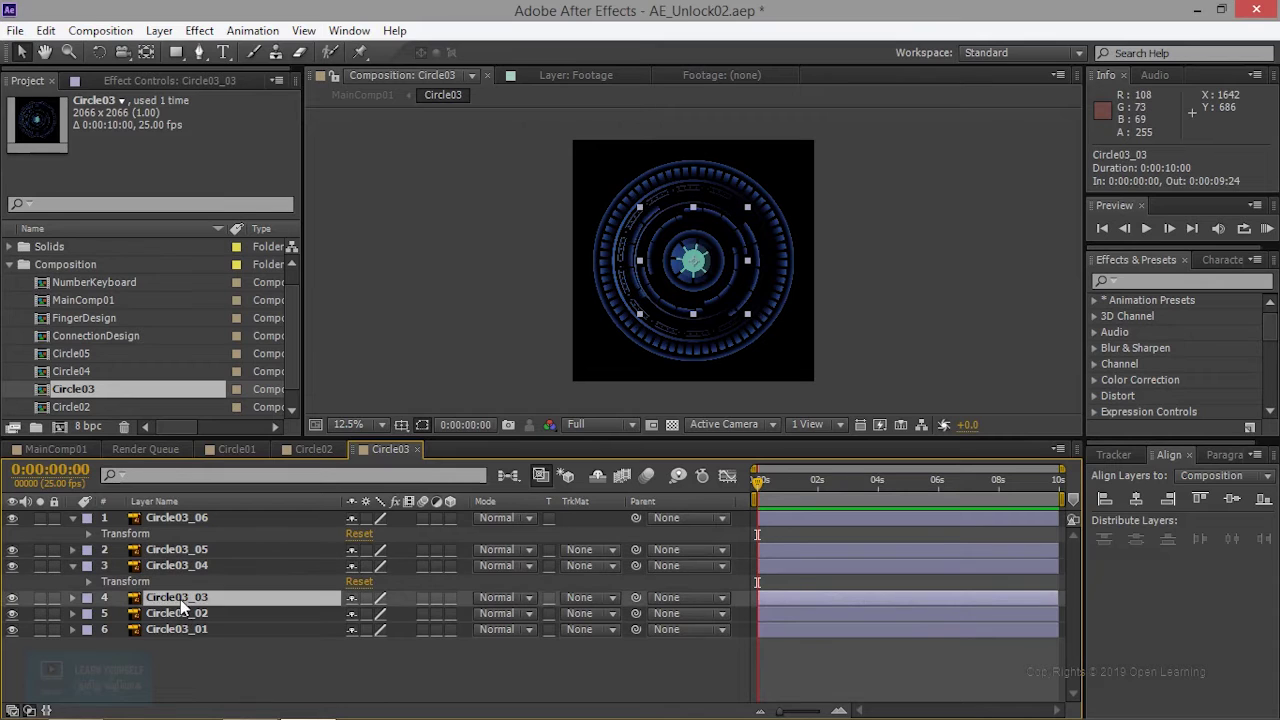
pyautogui.press('Return')
pyautogui.moveTo(760, 490); pyautogui.dragTo(792, 488)
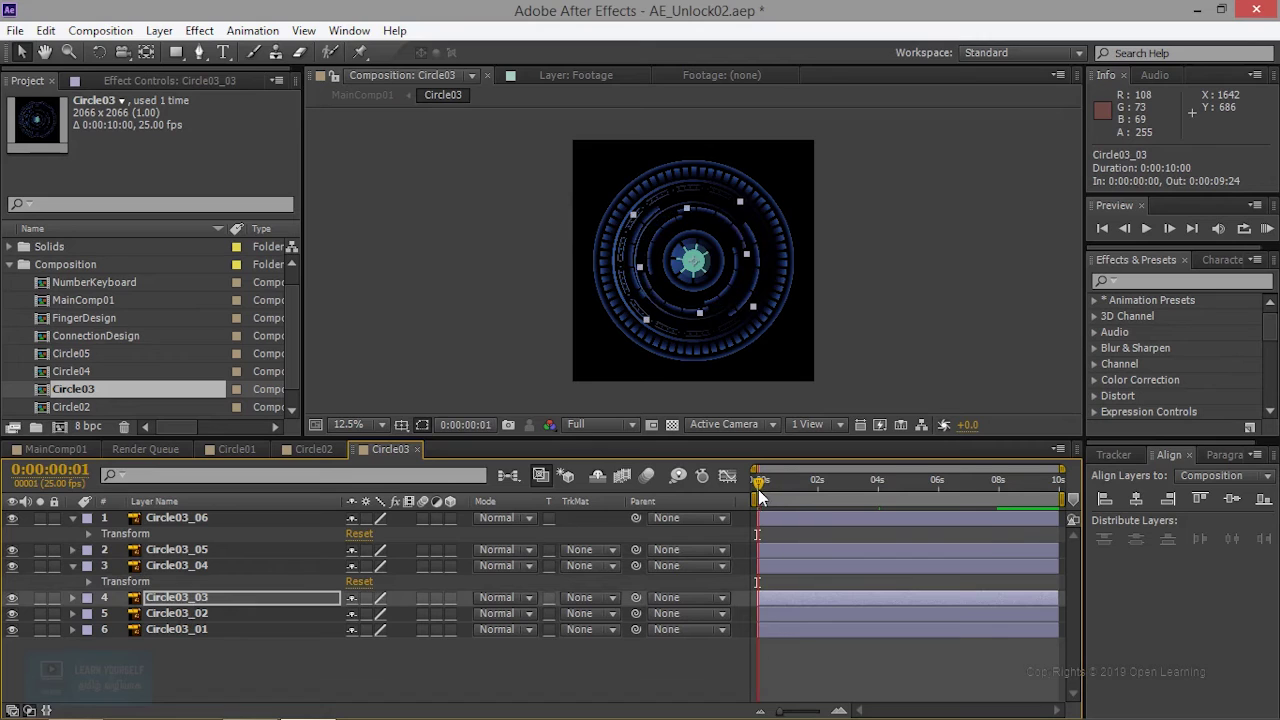
pyautogui.click(200, 567)
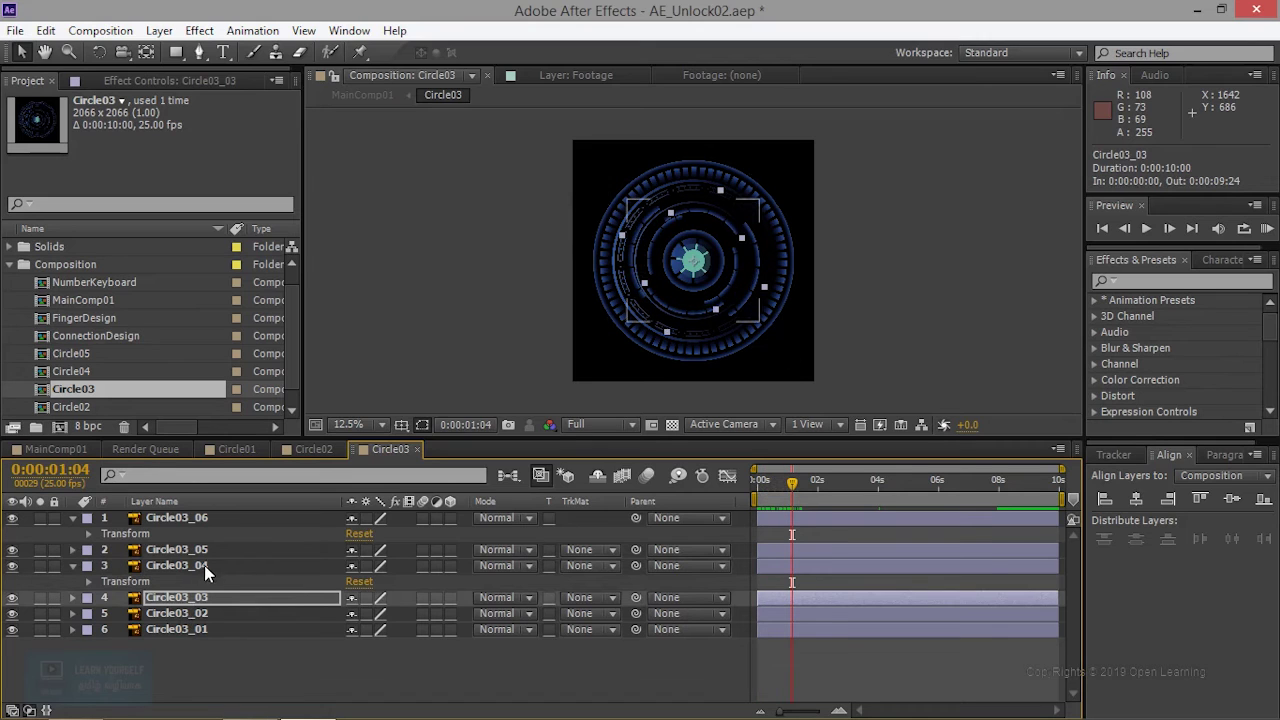
pyautogui.click(195, 569)
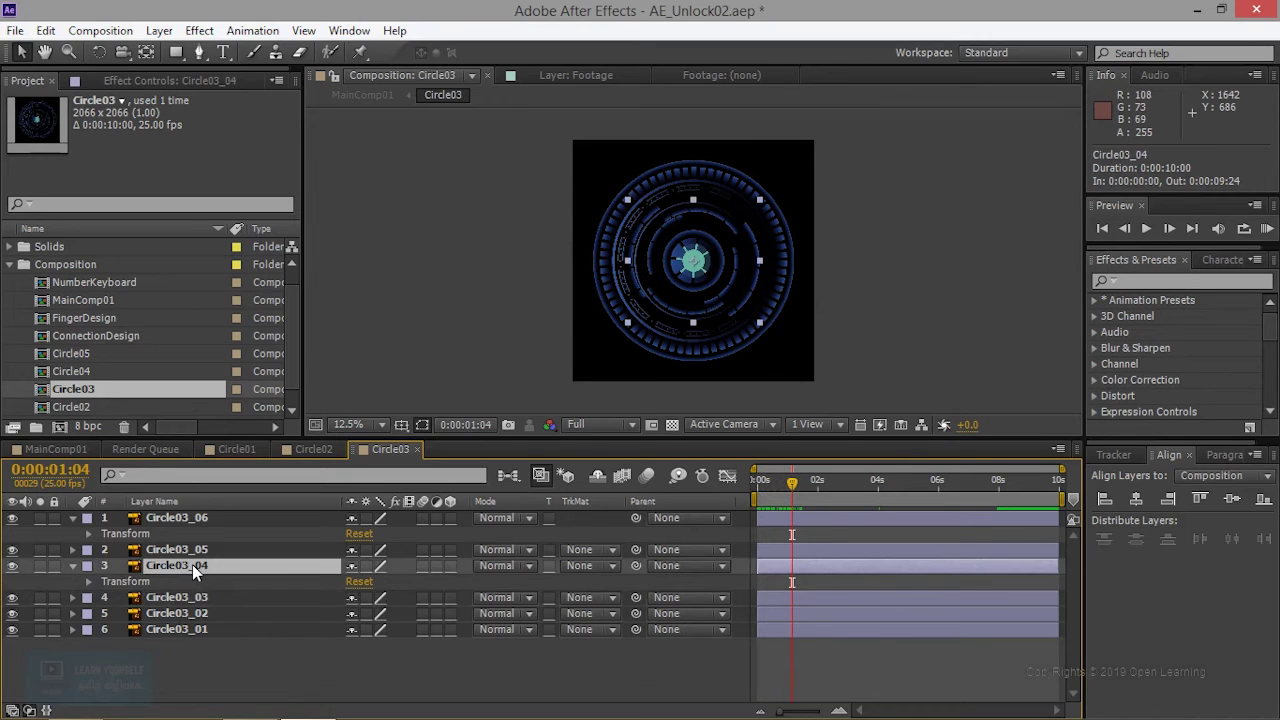
pyautogui.click(190, 631)
pyautogui.press('Return')
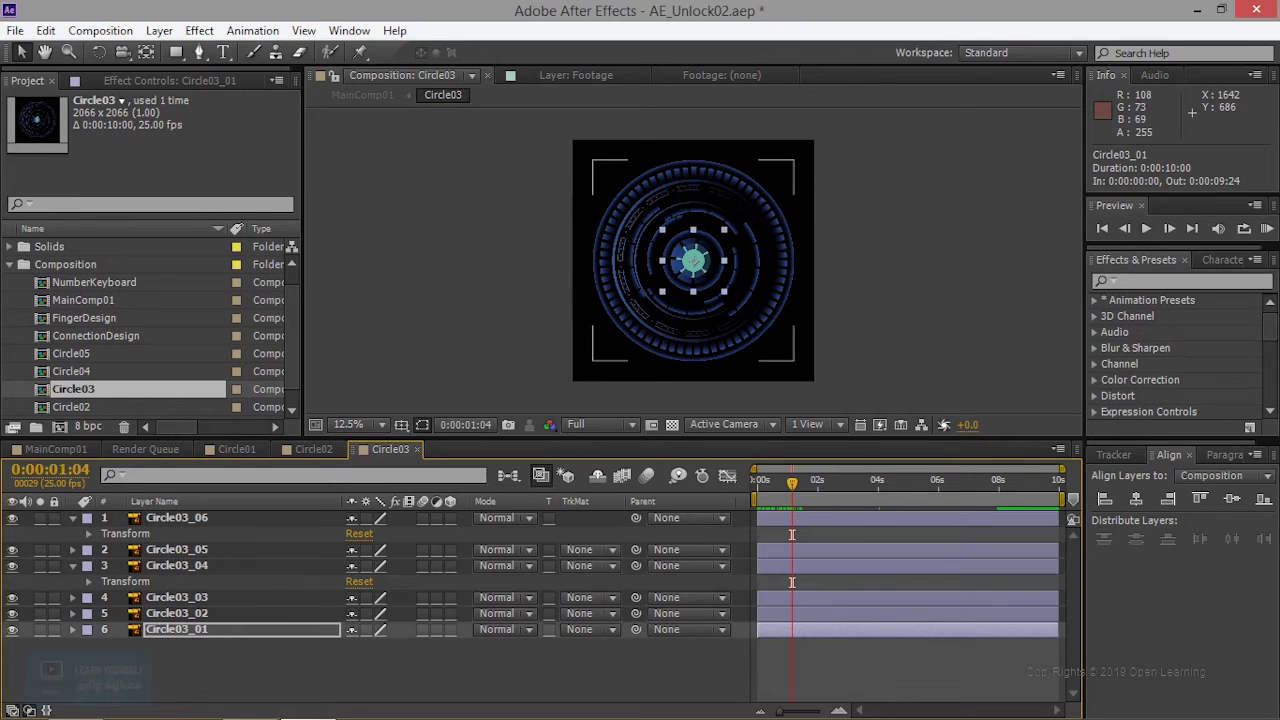
pyautogui.moveTo(792, 487); pyautogui.dragTo(757, 487)
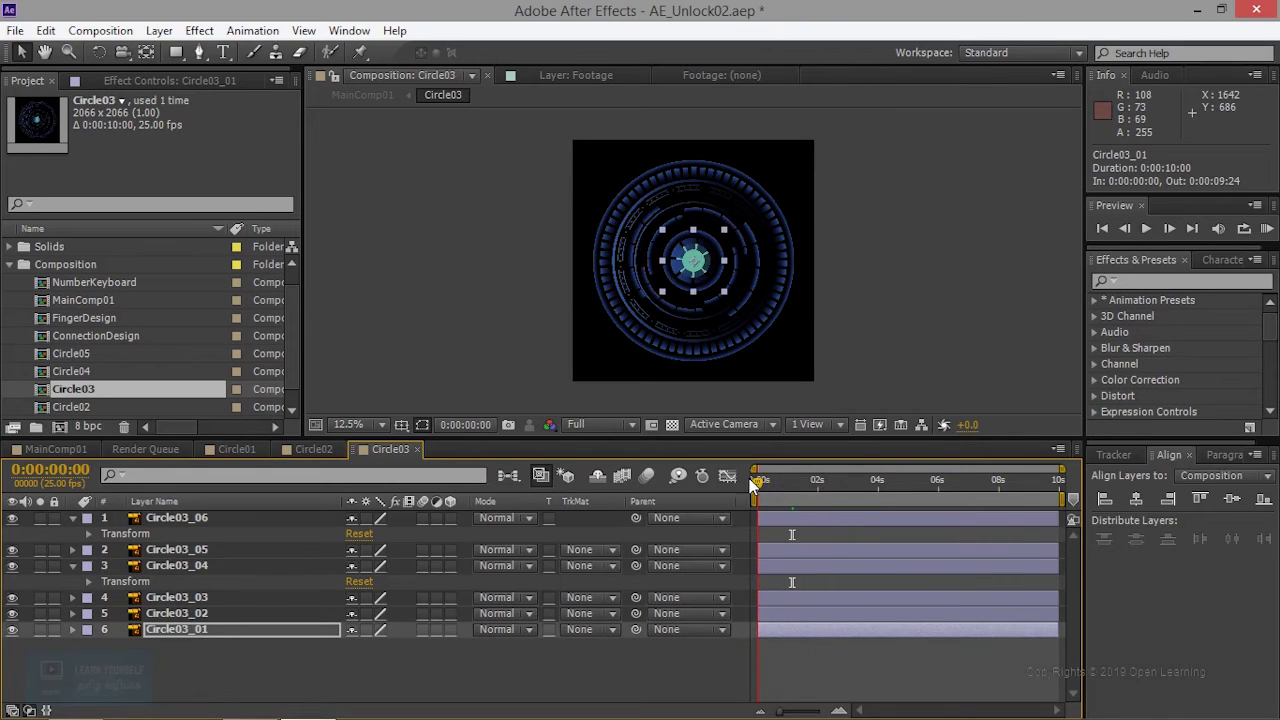
# - Toggle Circle03_06's visibility to identify which graphic it is
pyautogui.click(160, 520)
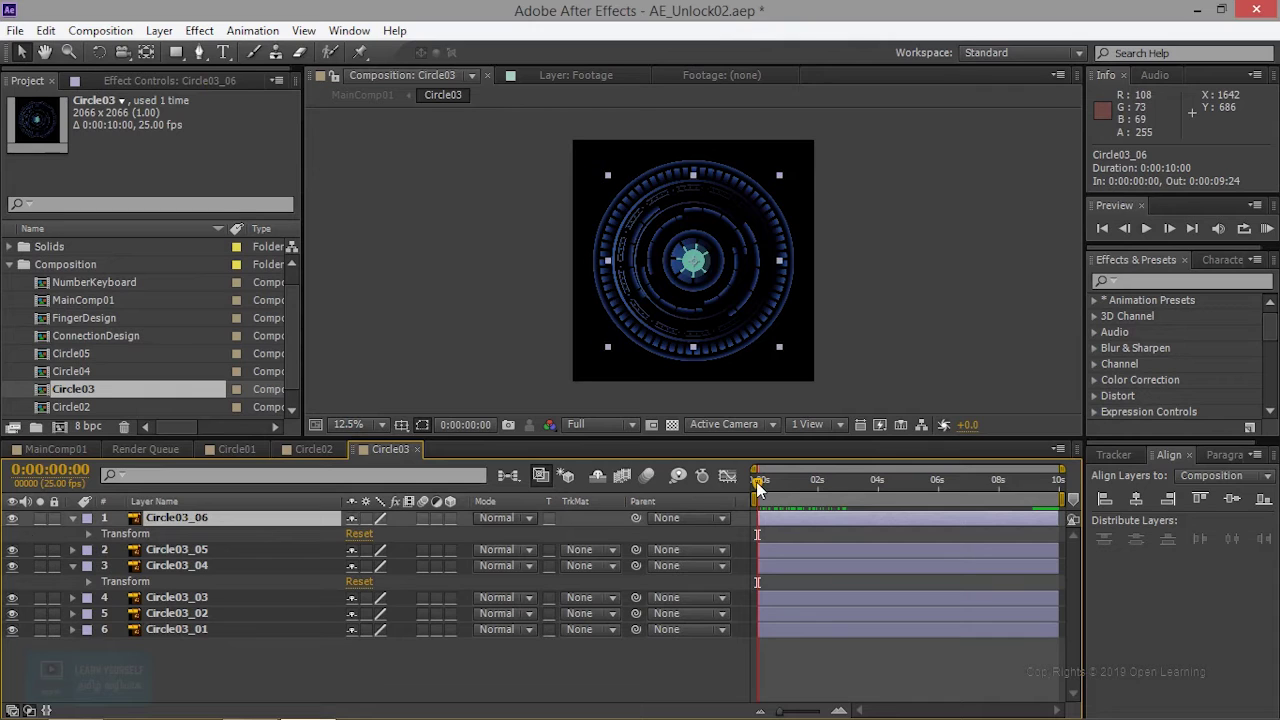
pyautogui.click(13, 518)
pyautogui.click(13, 518)
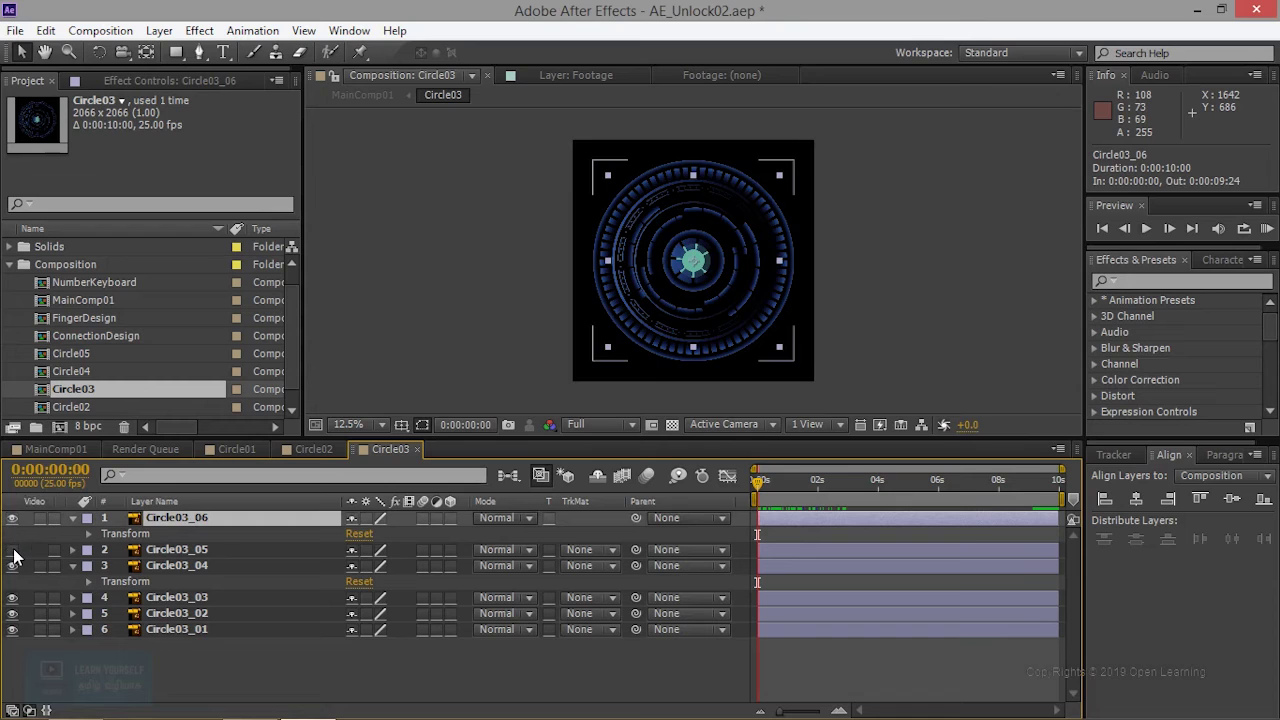
# - Paste the copied keyframes onto Circle03_05, matching Circle02_04, and scrub to check its motion
pyautogui.click(155, 553)
pyautogui.click(309, 450)
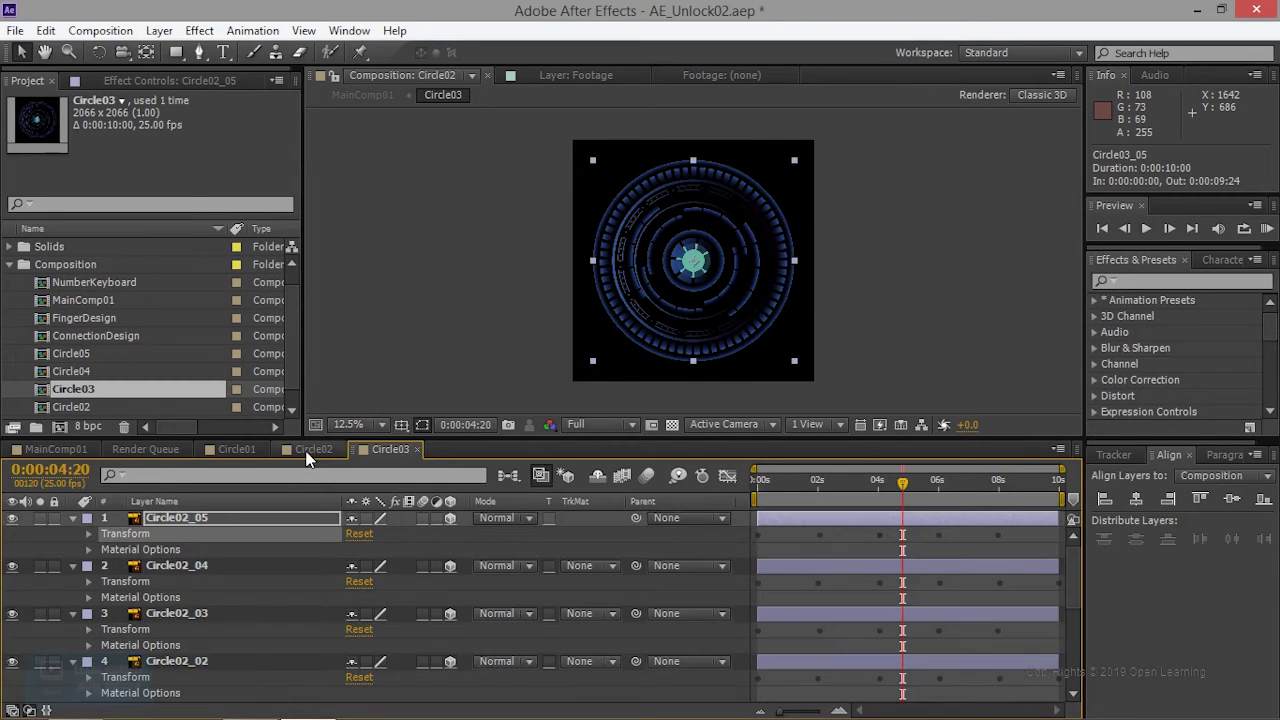
pyautogui.click(133, 588)
pyautogui.click(388, 450)
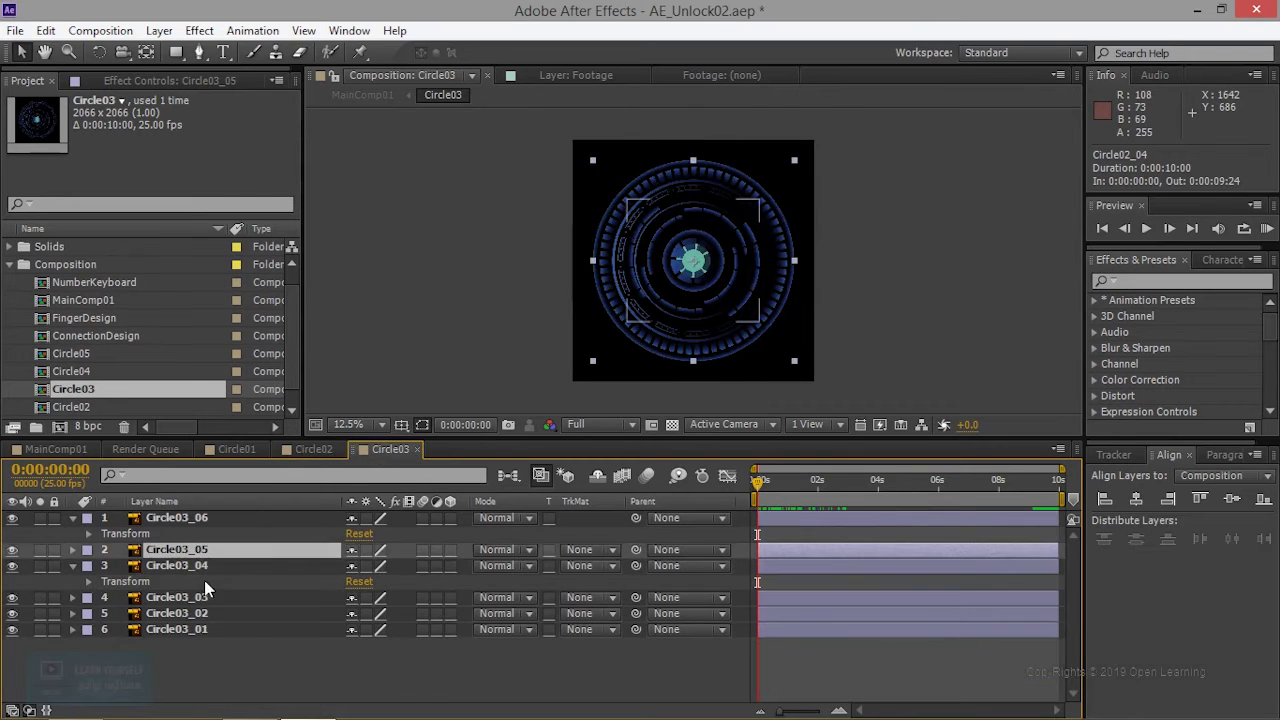
pyautogui.press('Return')
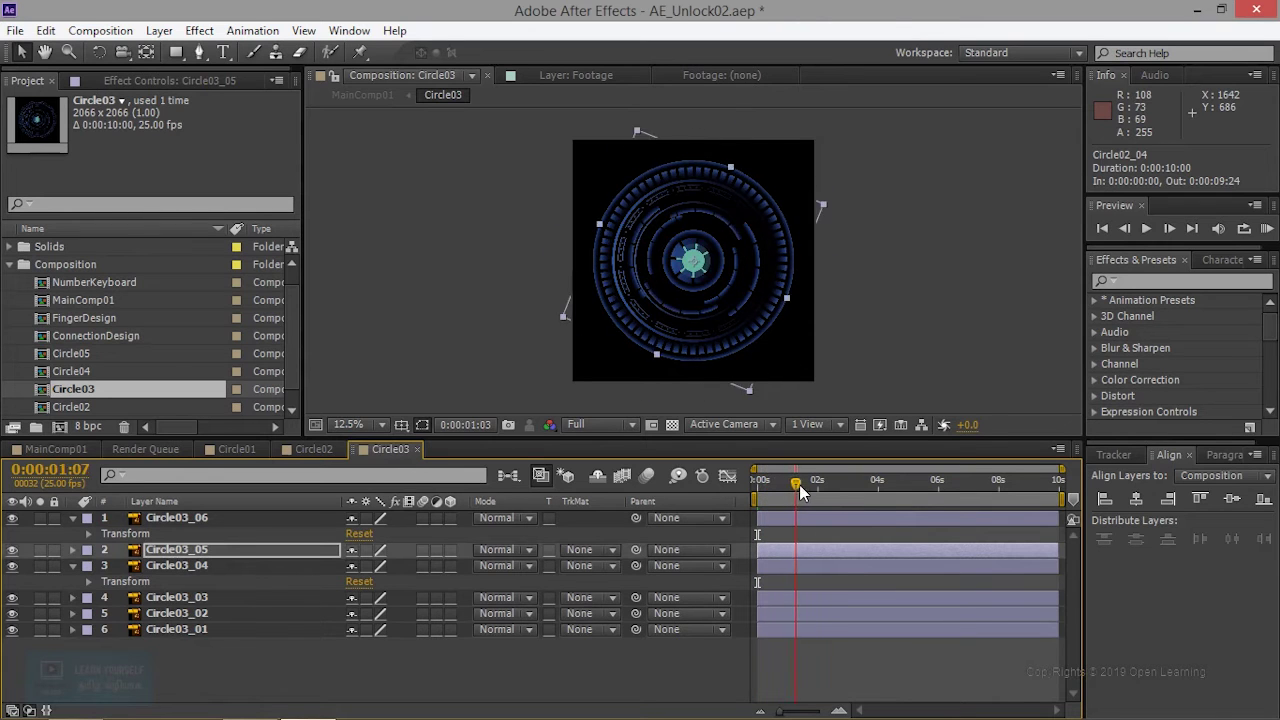
pyautogui.moveTo(756, 487)
pyautogui.mouseDown()
pyautogui.moveTo(800, 503)
pyautogui.moveTo(752, 503)
pyautogui.mouseUp()
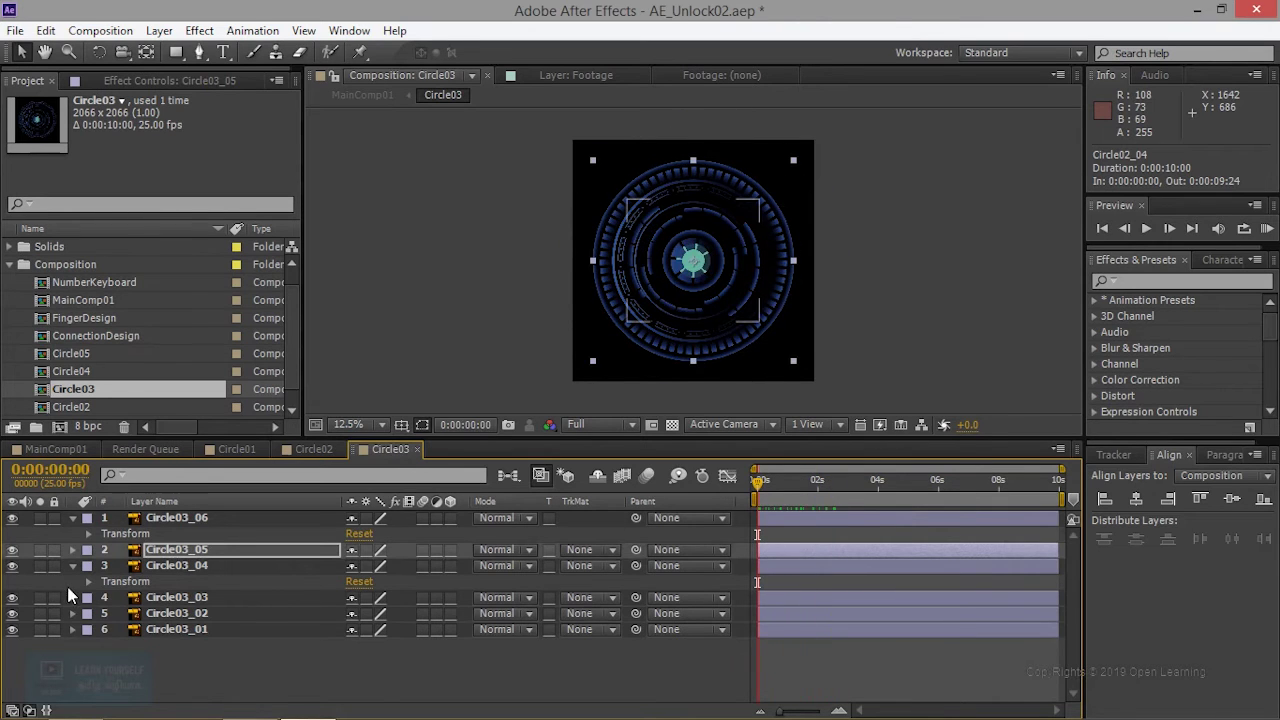
# - Briefly hide and reshow Circle03_04, Circle03_03, Circle03_01 and Circle03_06 to identify each graphic
pyautogui.click(11, 566)
pyautogui.click(11, 566)
pyautogui.click(12, 598)
pyautogui.click(12, 598)
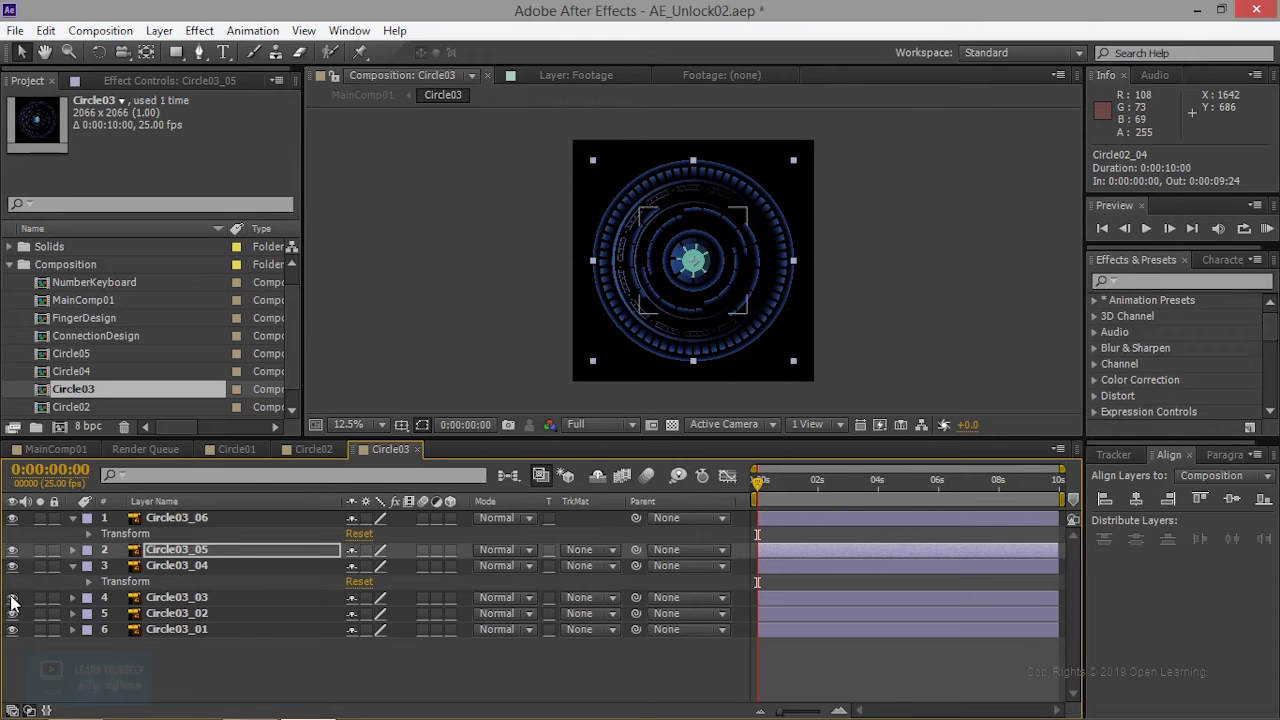
pyautogui.click(13, 629)
pyautogui.click(13, 621)
pyautogui.click(13, 621)
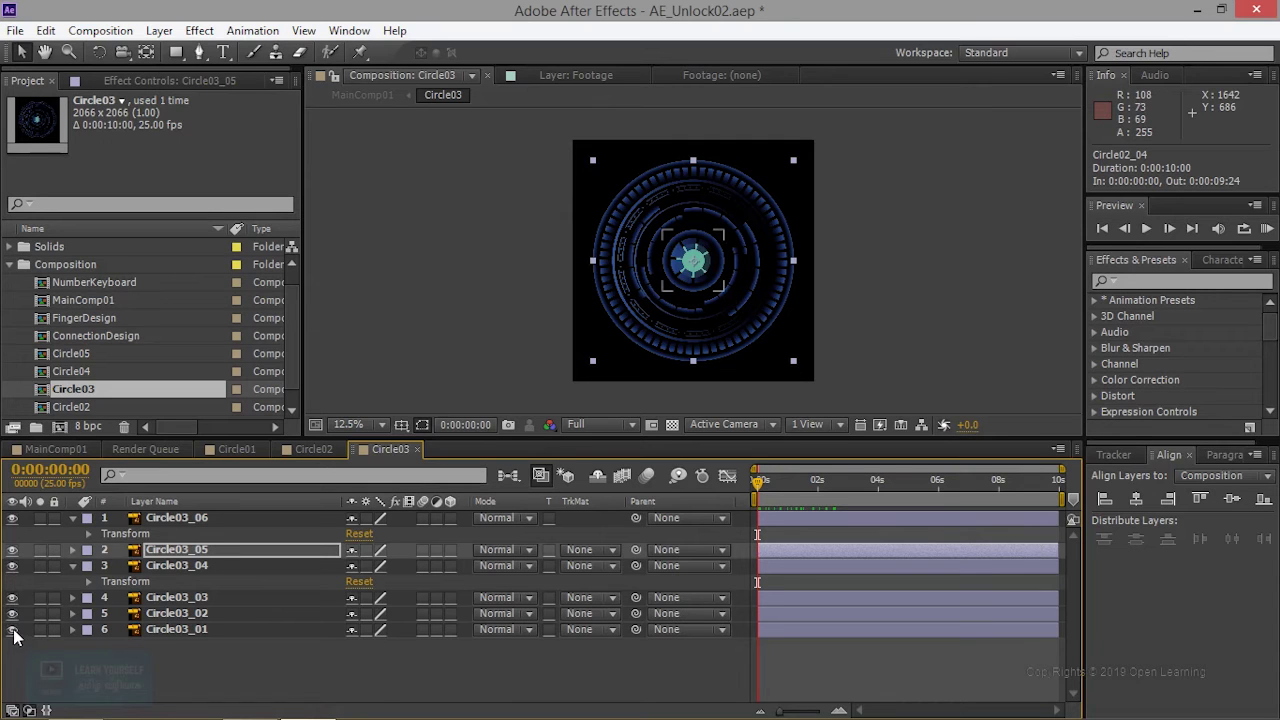
pyautogui.click(12, 629)
pyautogui.click(13, 629)
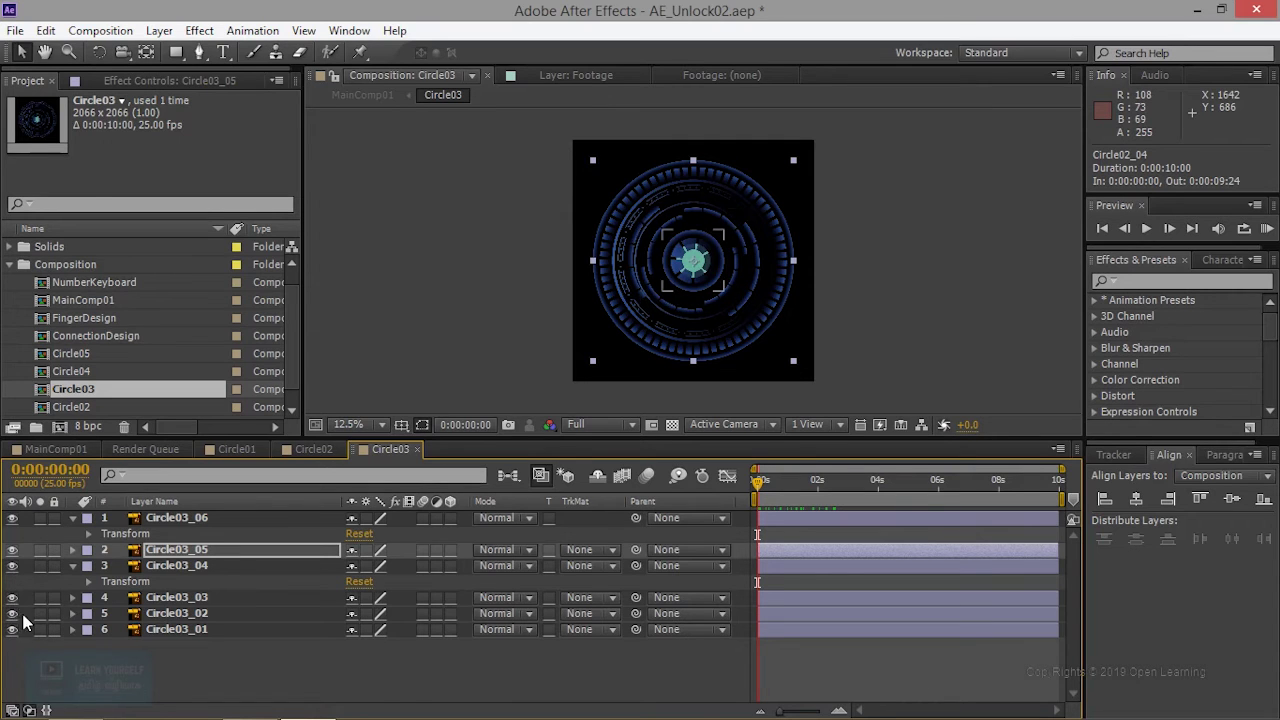
pyautogui.click(13, 518)
pyautogui.click(13, 518)
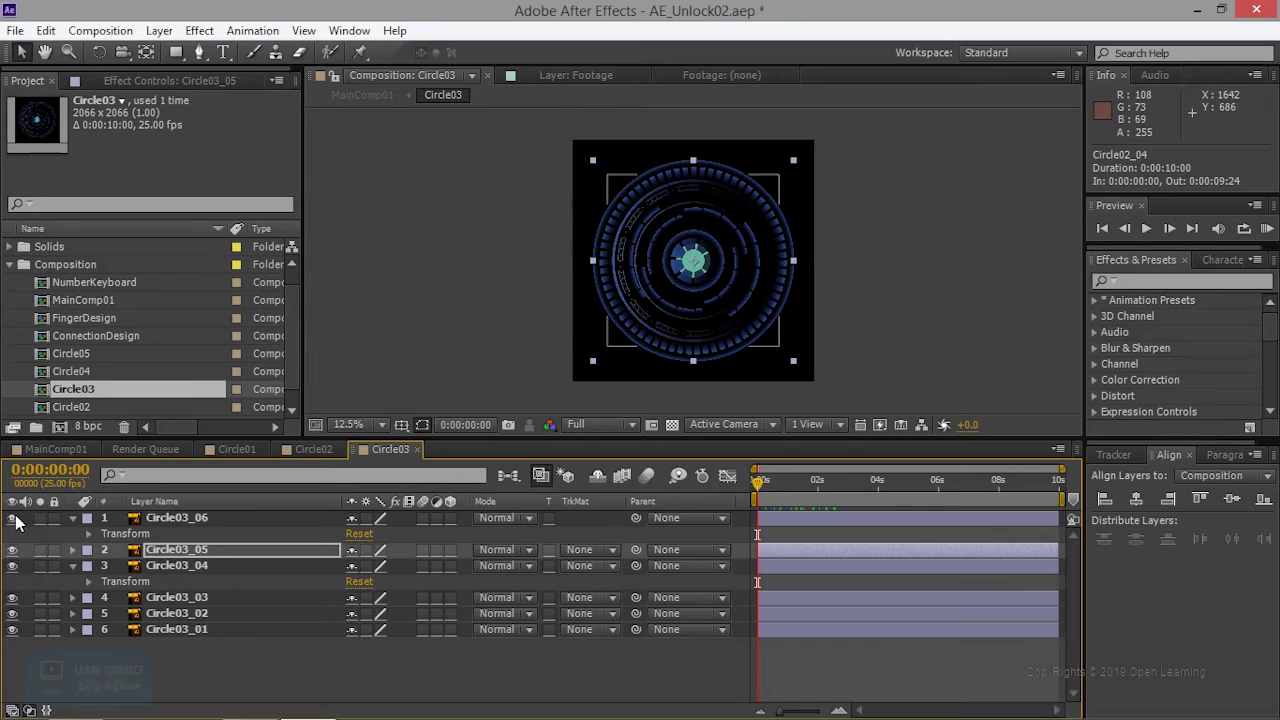
# - Check Circle03_06's animation against Circle02_05 by scrubbing the Circle03 timeline
pyautogui.click(156, 519)
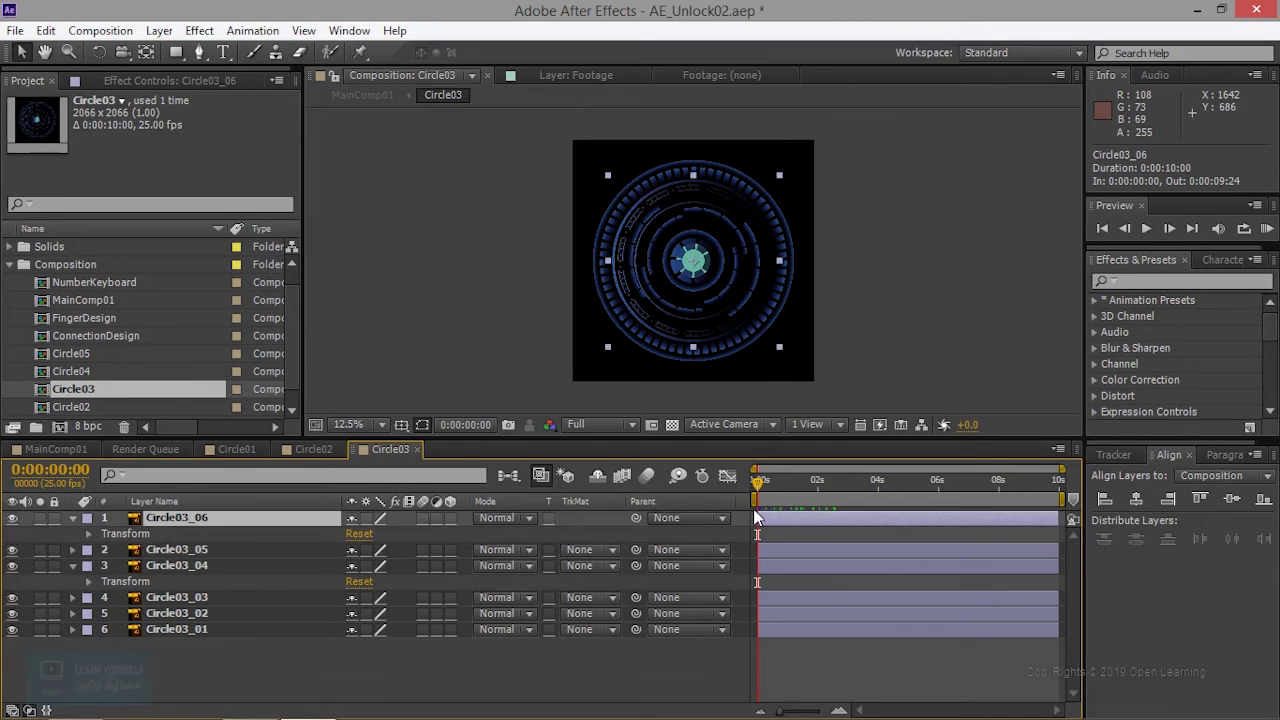
pyautogui.moveTo(785, 490); pyautogui.dragTo(757, 490)
pyautogui.click(312, 449)
pyautogui.click(138, 543)
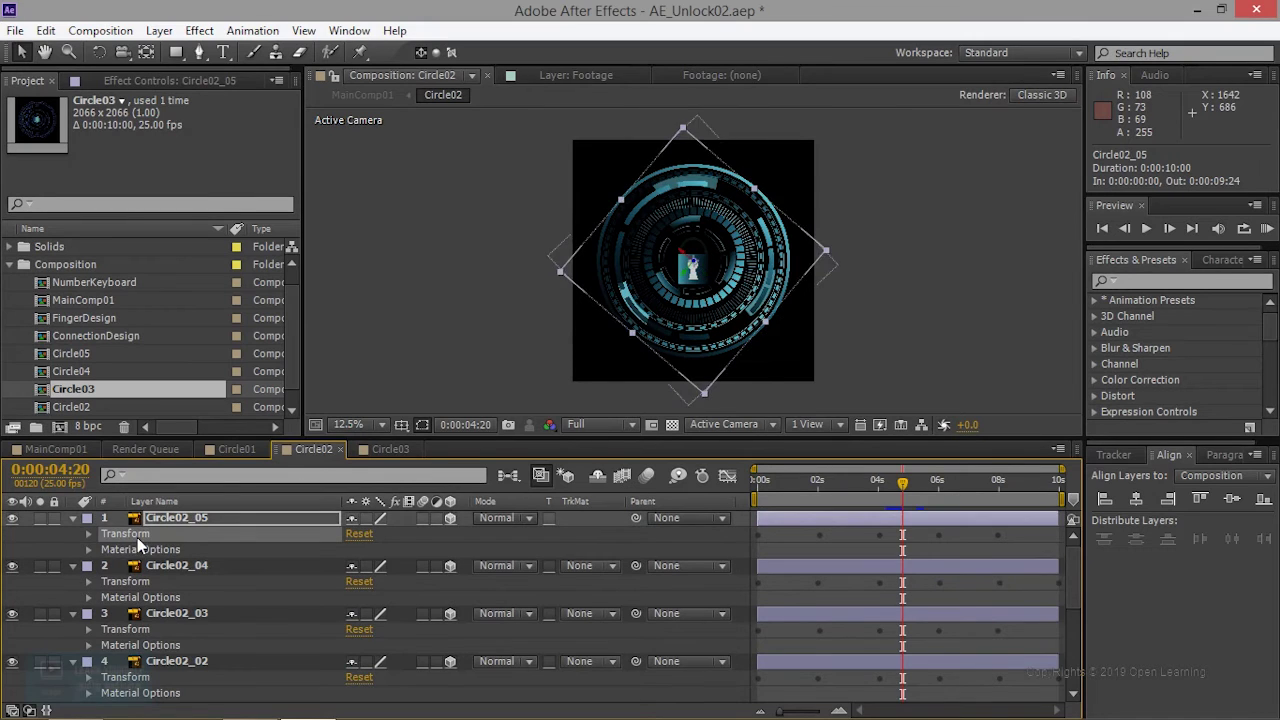
pyautogui.click(390, 449)
pyautogui.moveTo(760, 485); pyautogui.dragTo(866, 484)
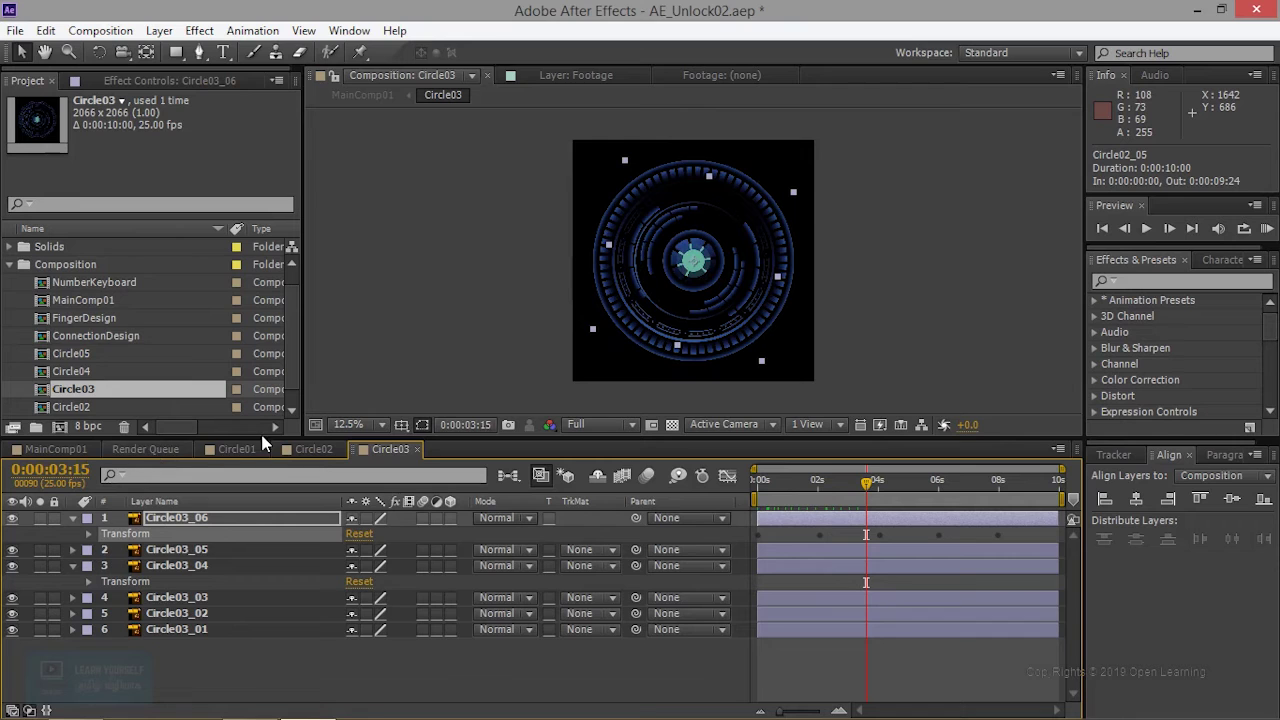
pyautogui.click(237, 449)
pyautogui.click(60, 447)
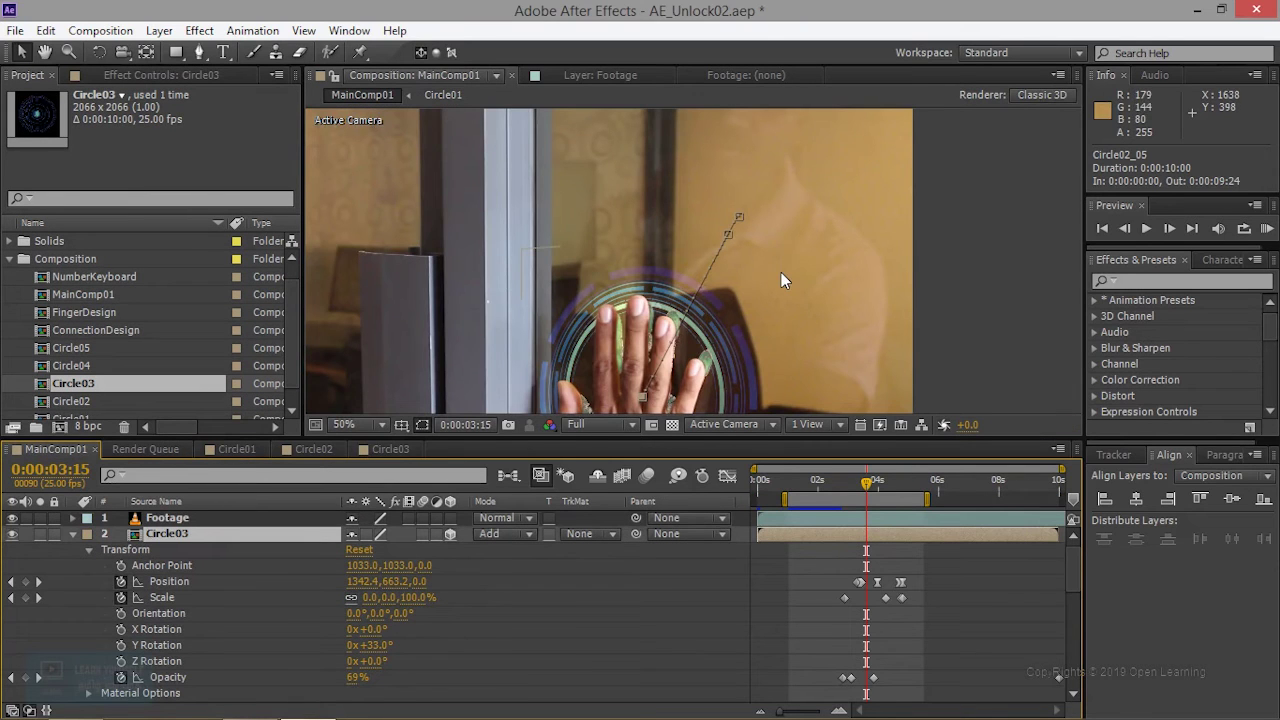
# - Preview MainComp01, then RAM-preview all 112 frames of the Circle03 overlay in Add mode
pyautogui.press('space')
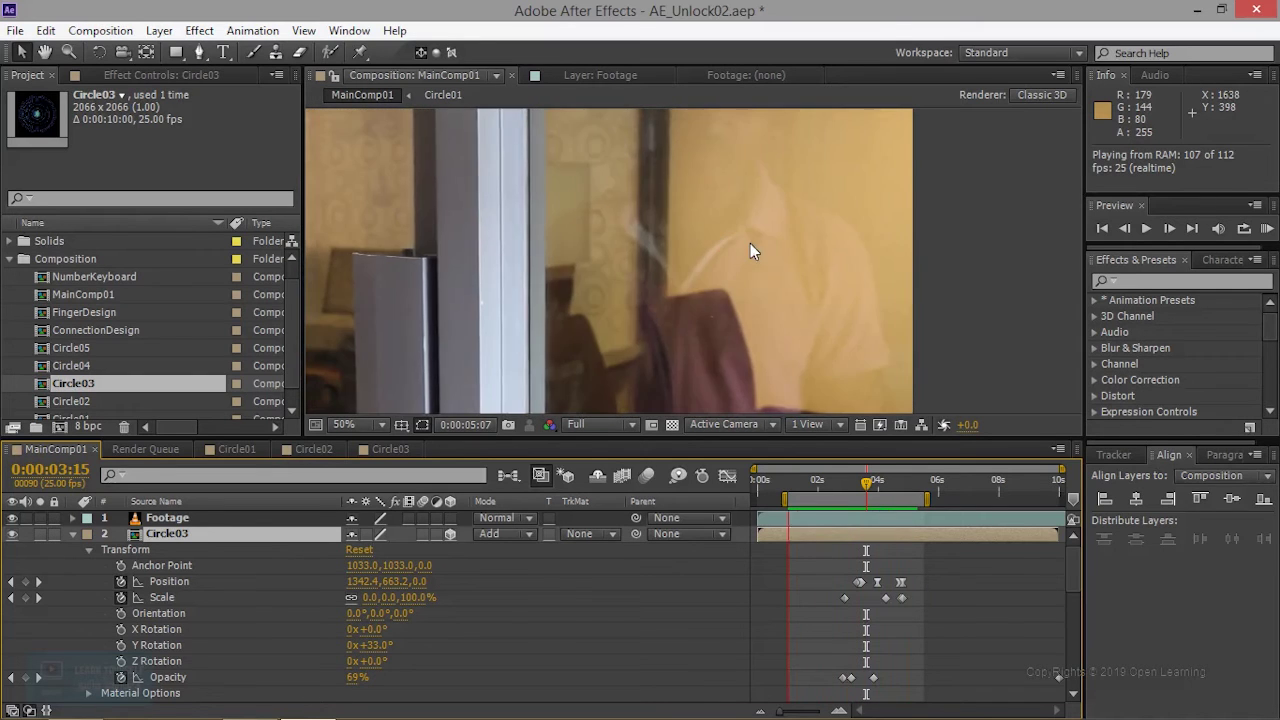
pyautogui.click(899, 598)
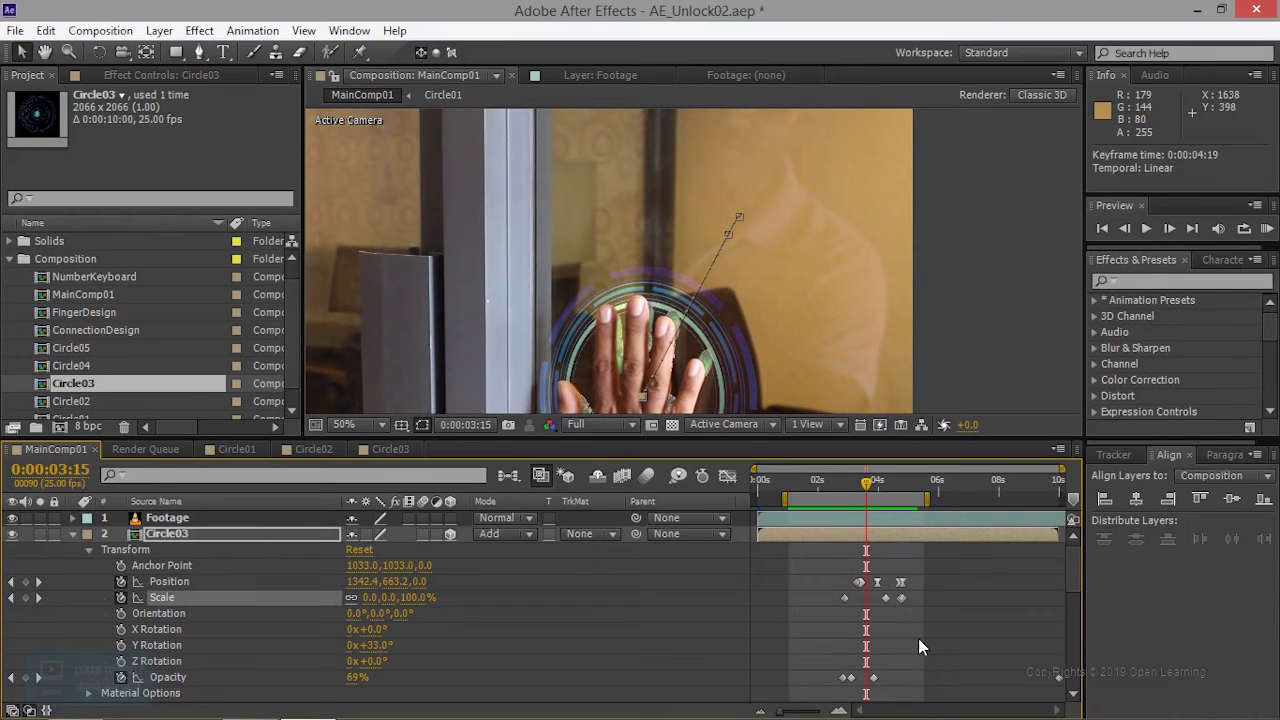
pyautogui.click(918, 638)
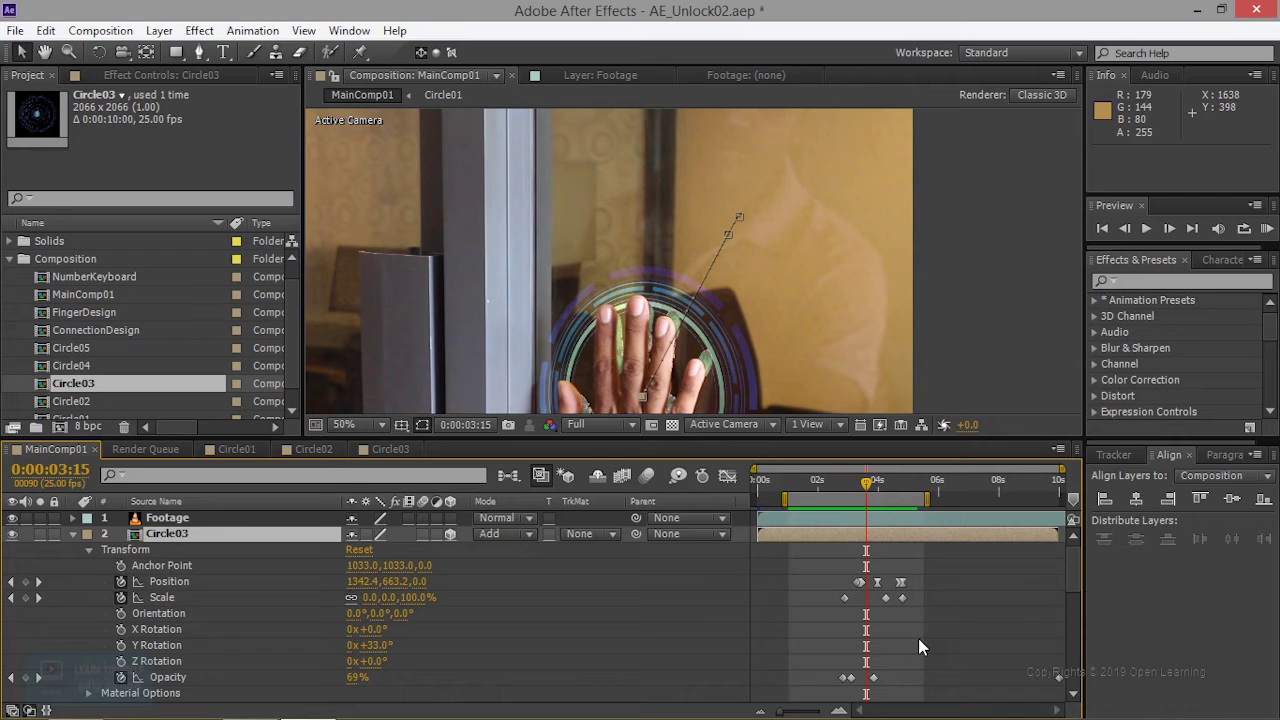
pyautogui.press('KP_0')
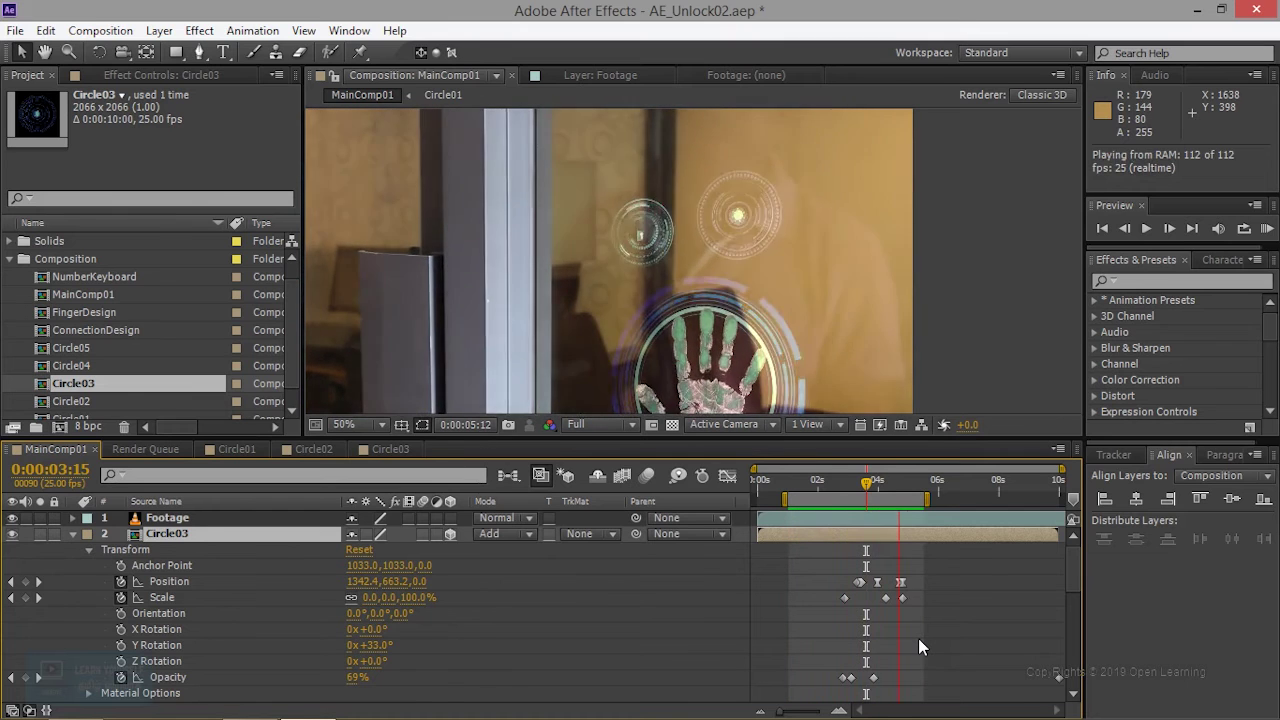
# - Move Circle03's last Position keyframe to 0:00:04:20 and RAM-preview the retimed motion
pyautogui.press('space')
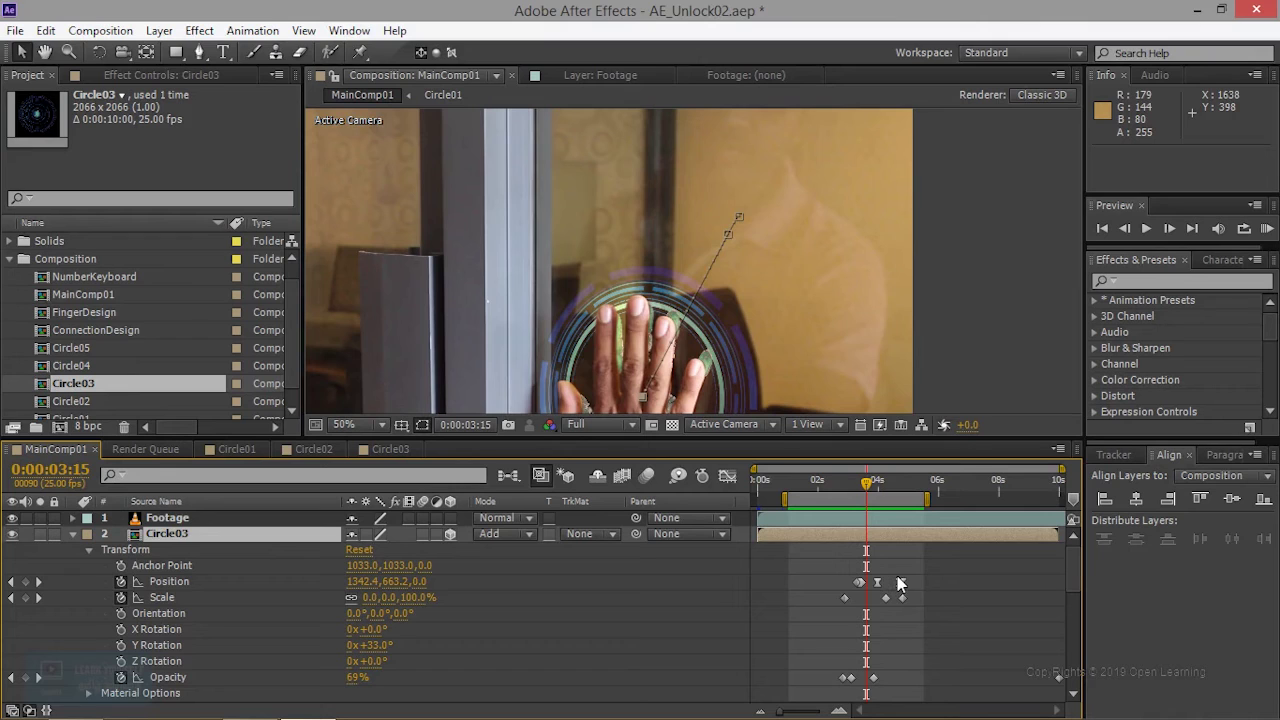
pyautogui.click(900, 583)
pyautogui.moveTo(900, 583); pyautogui.dragTo(903, 583)
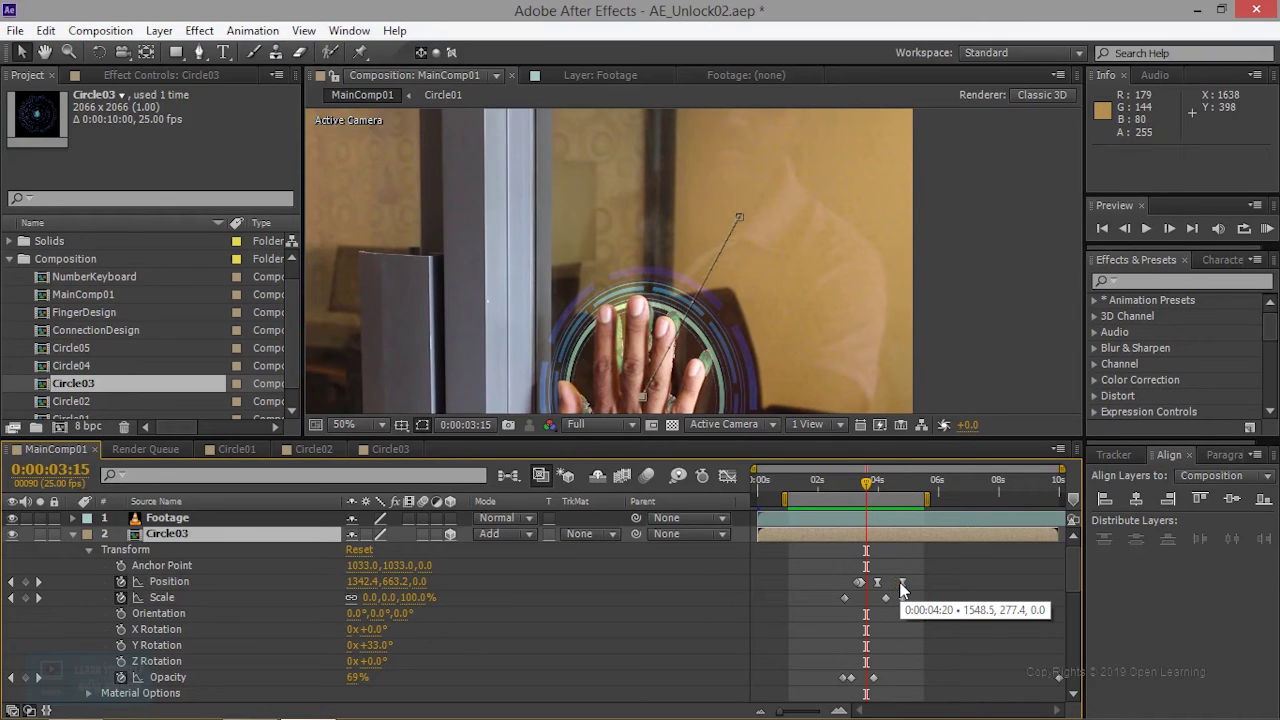
pyautogui.press('KP_0')
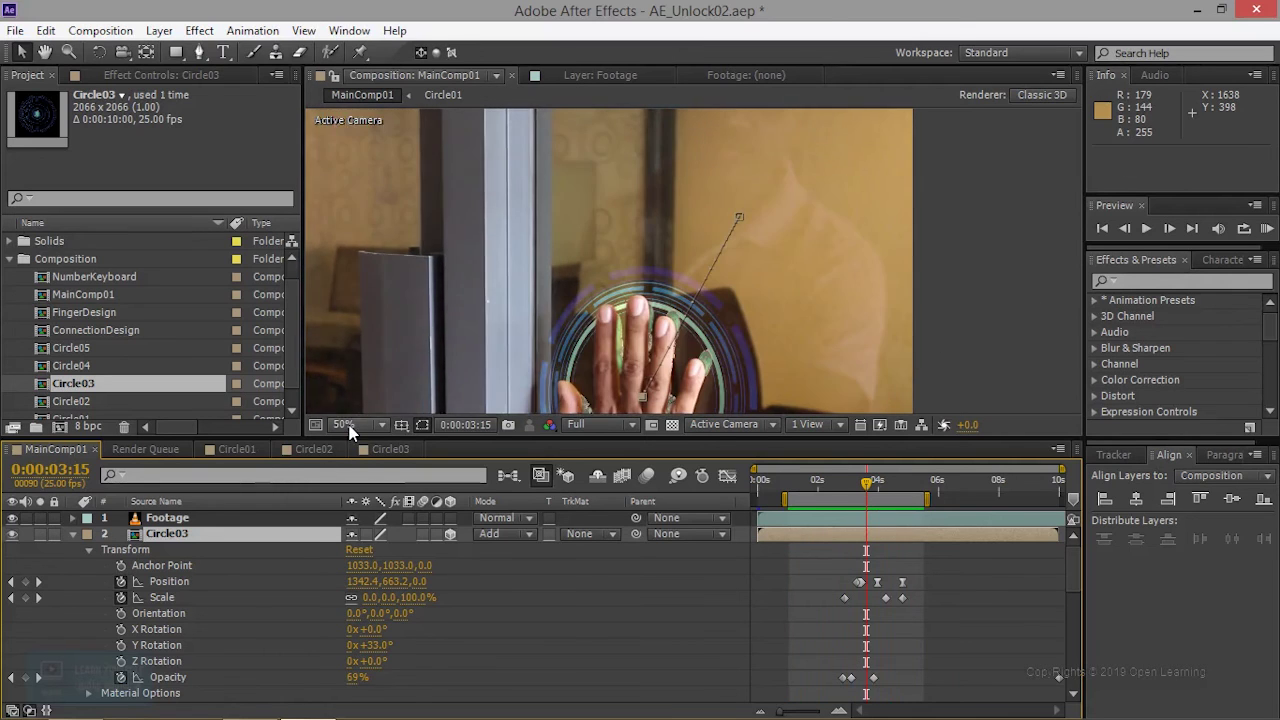
# - Set the viewer magnification to Fit up to 100% and RAM-preview the final composite
pyautogui.click(344, 424)
pyautogui.click(406, 111)
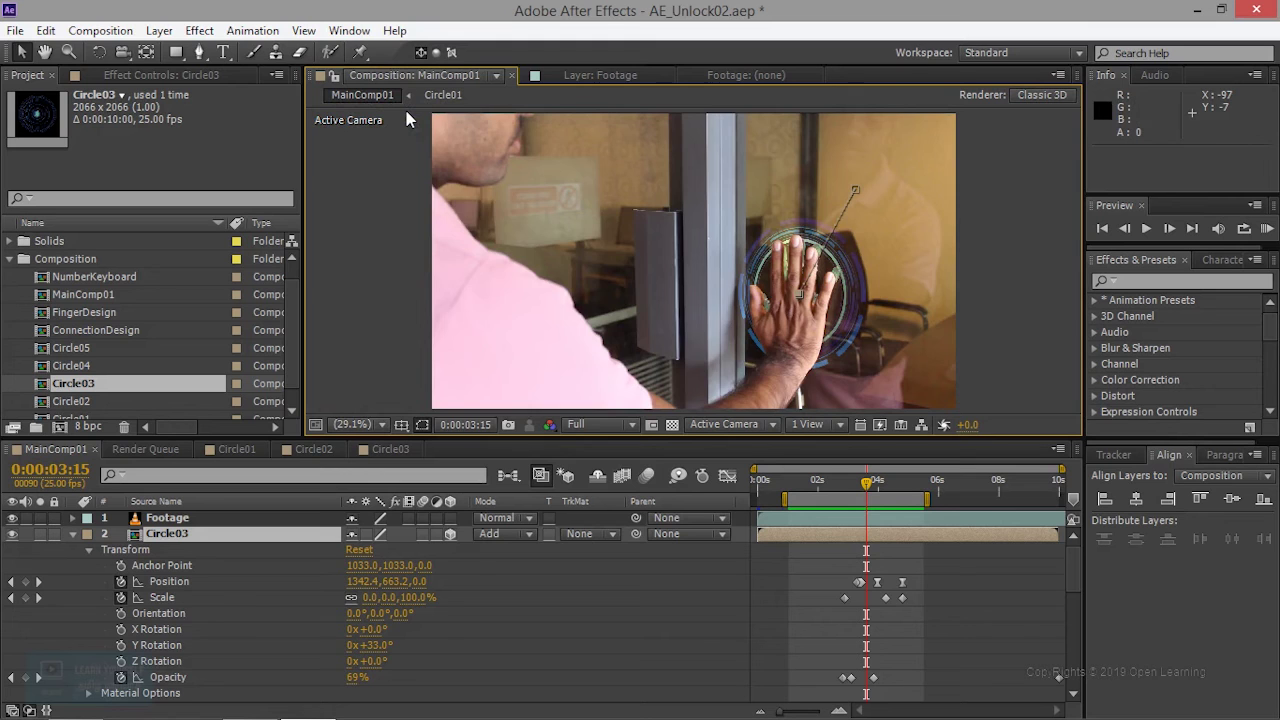
pyautogui.press('KP_0')
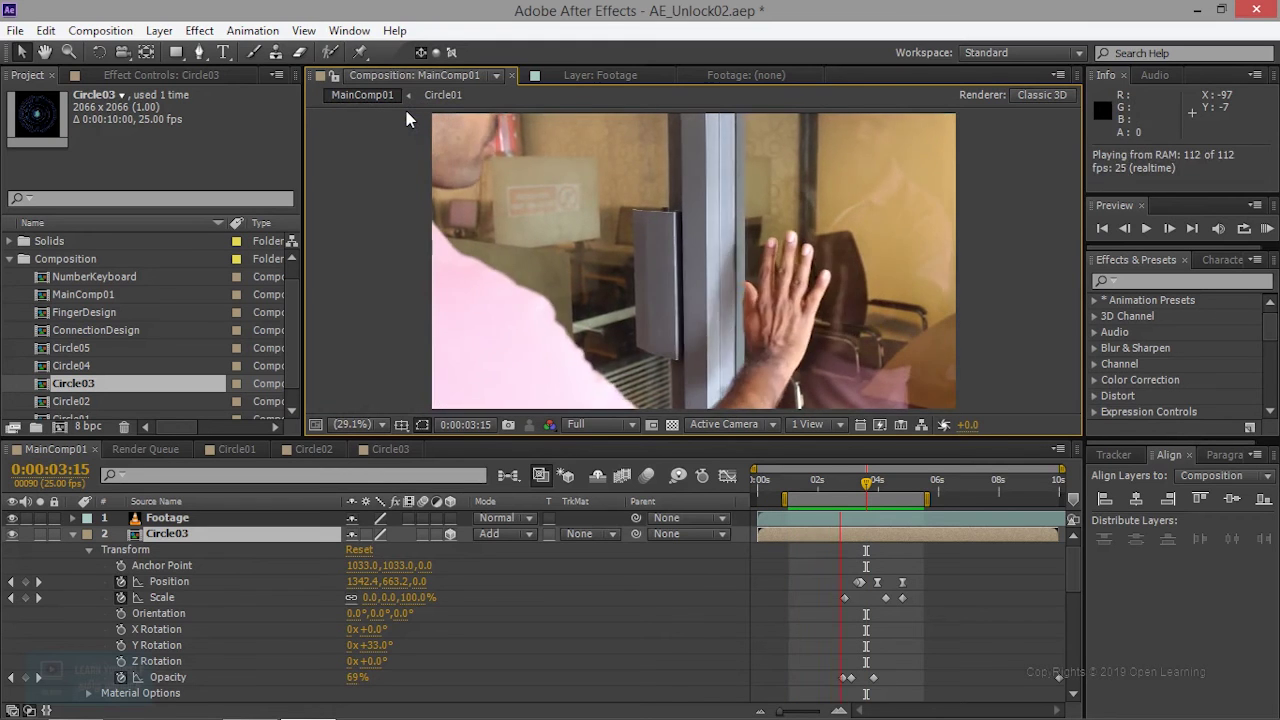